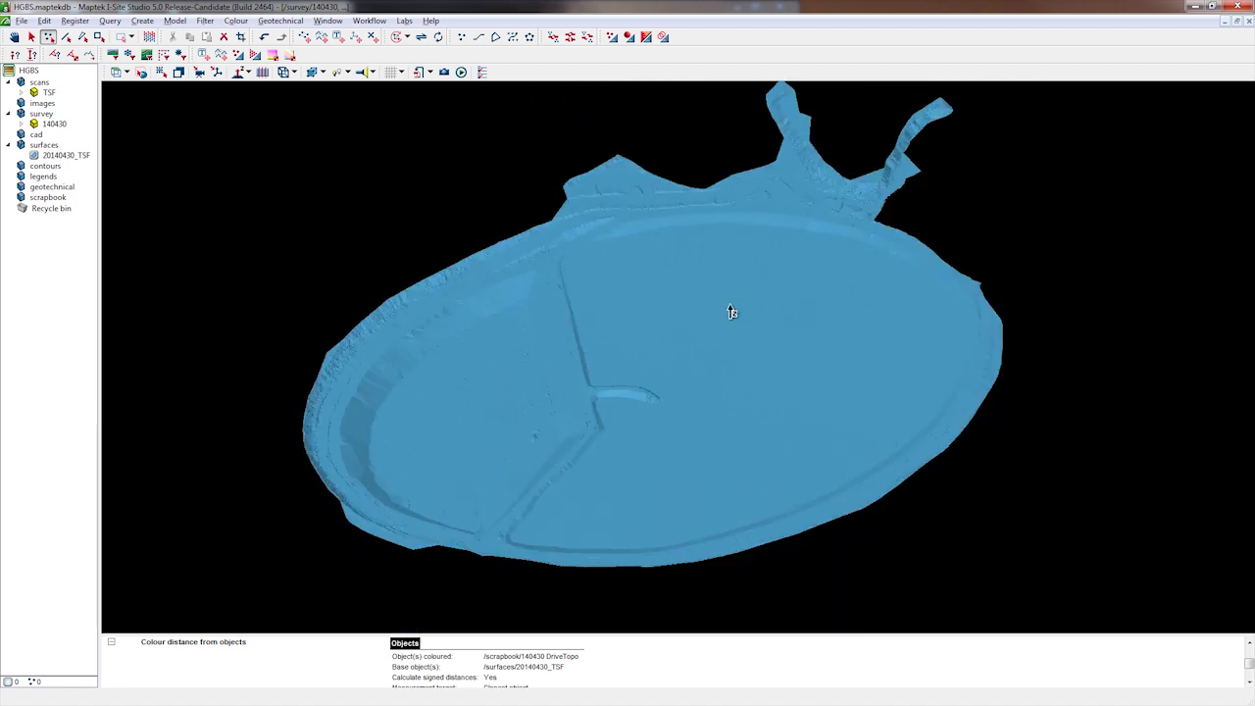
Examine the 20140430_TSF surface from several angles, including its rim and the dividing embankment
left_click_drag(698, 416, 827, 336)
scroll(826, 336, "up", 5)
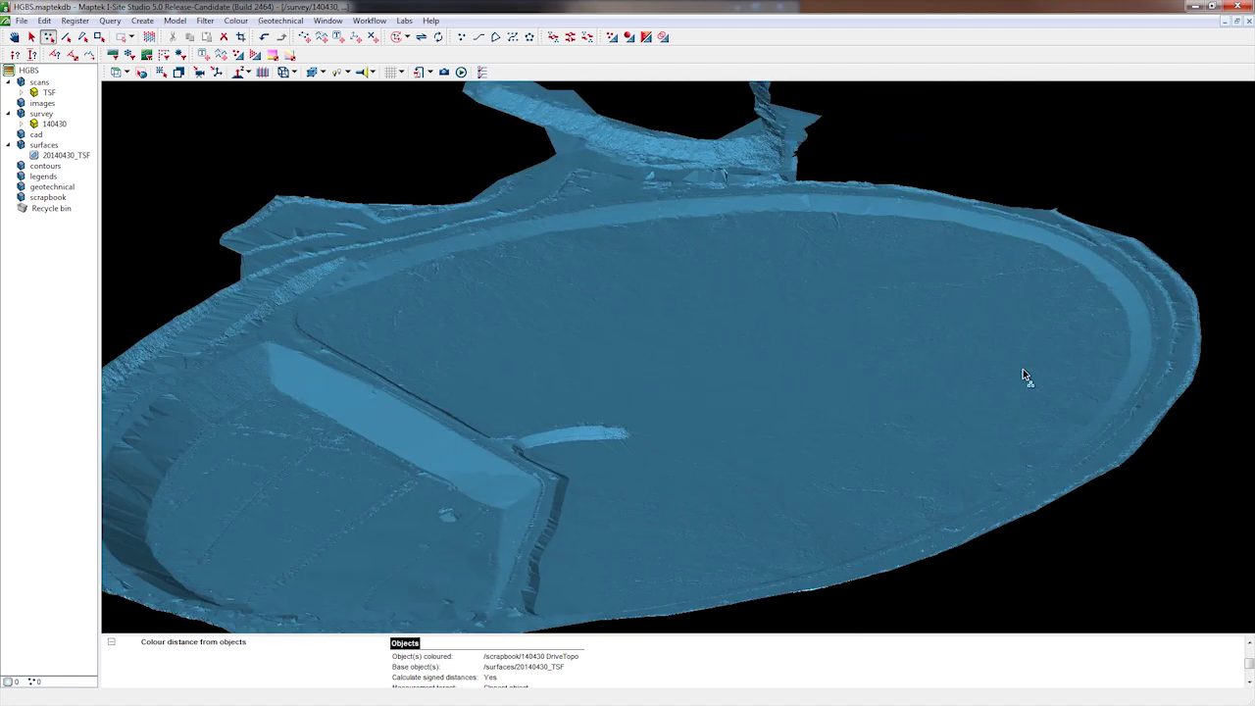
mouse_move(813, 409)
left_mouse_down()
mouse_move(725, 386)
mouse_move(807, 392)
mouse_move(795, 410)
left_mouse_up()
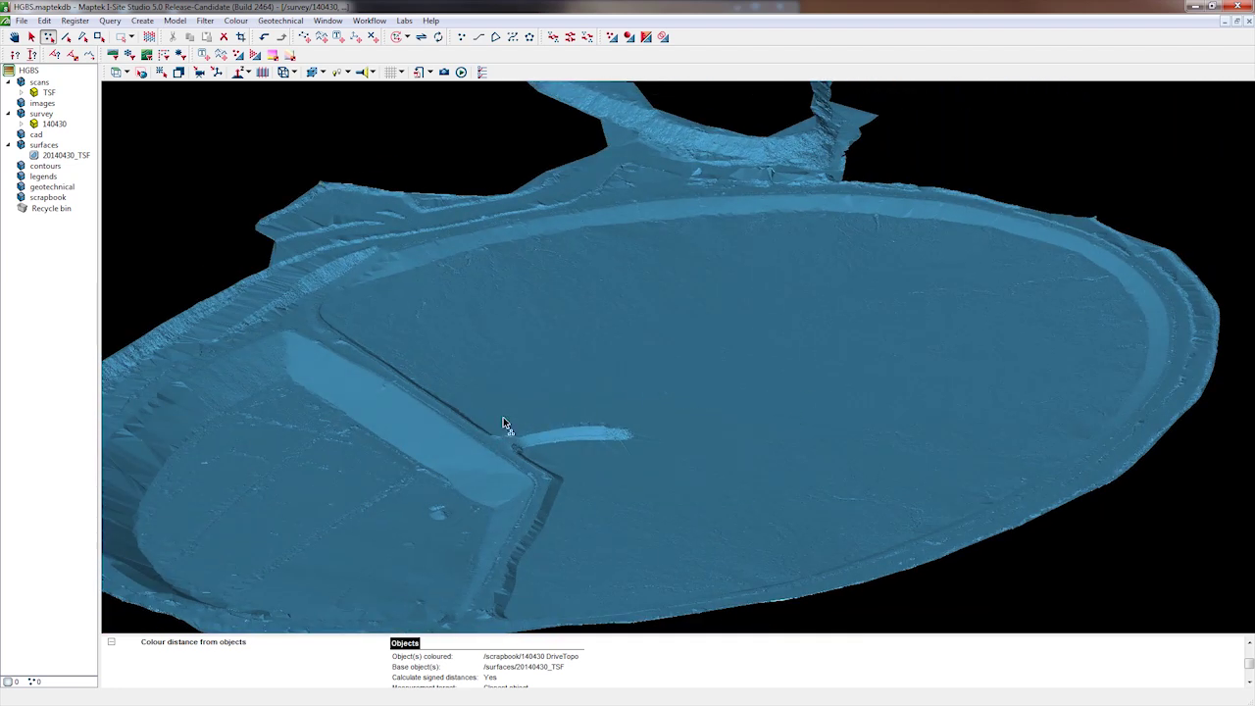
left_click_drag(797, 429, 698, 402)
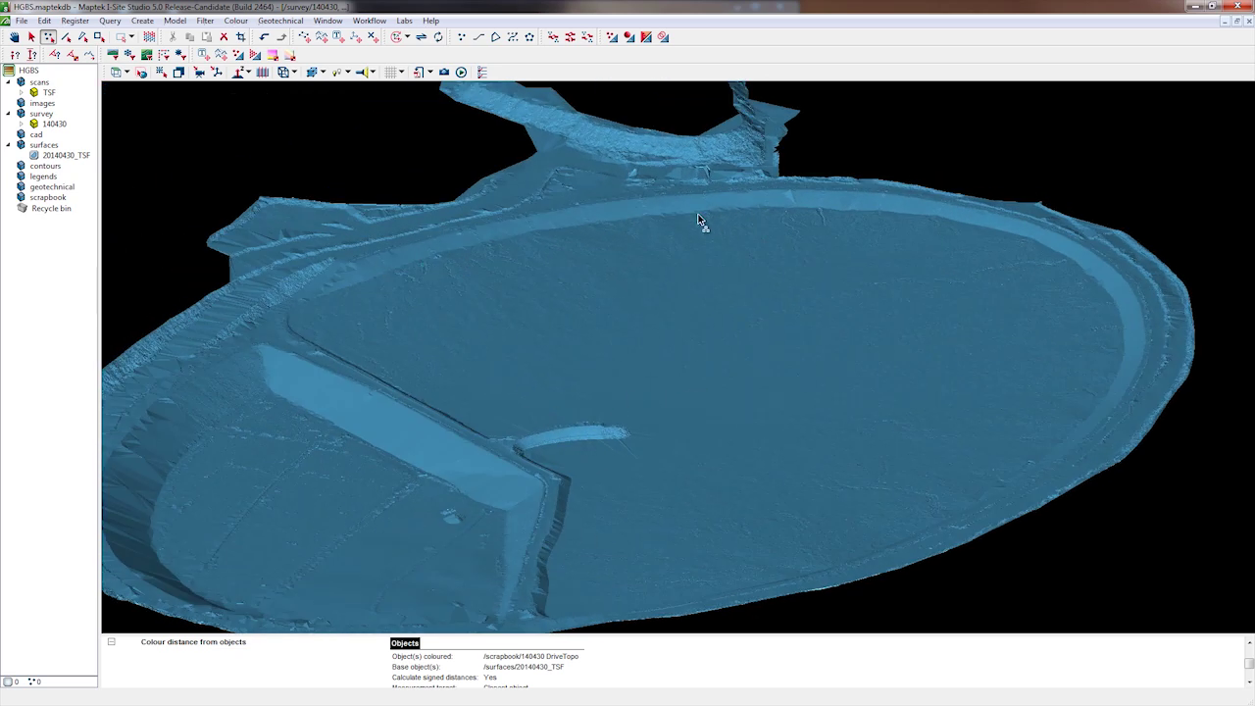
left_click_drag(754, 375, 835, 370)
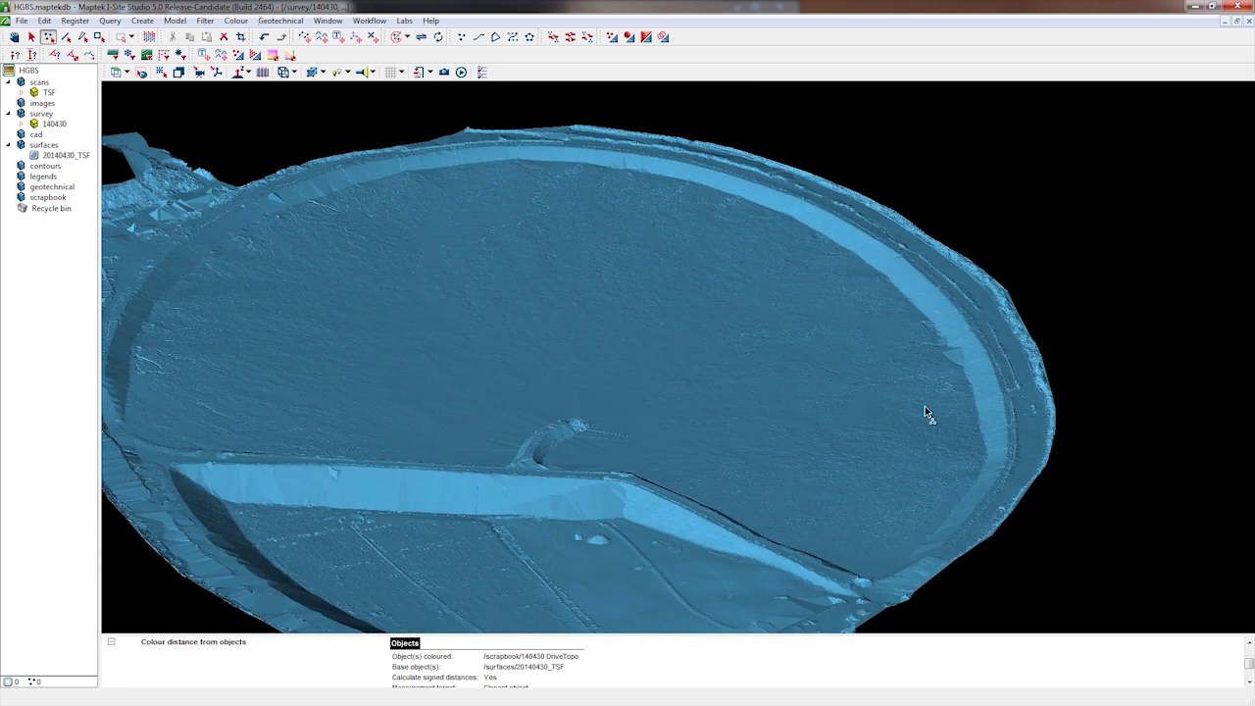
left_click_drag(598, 411, 637, 422)
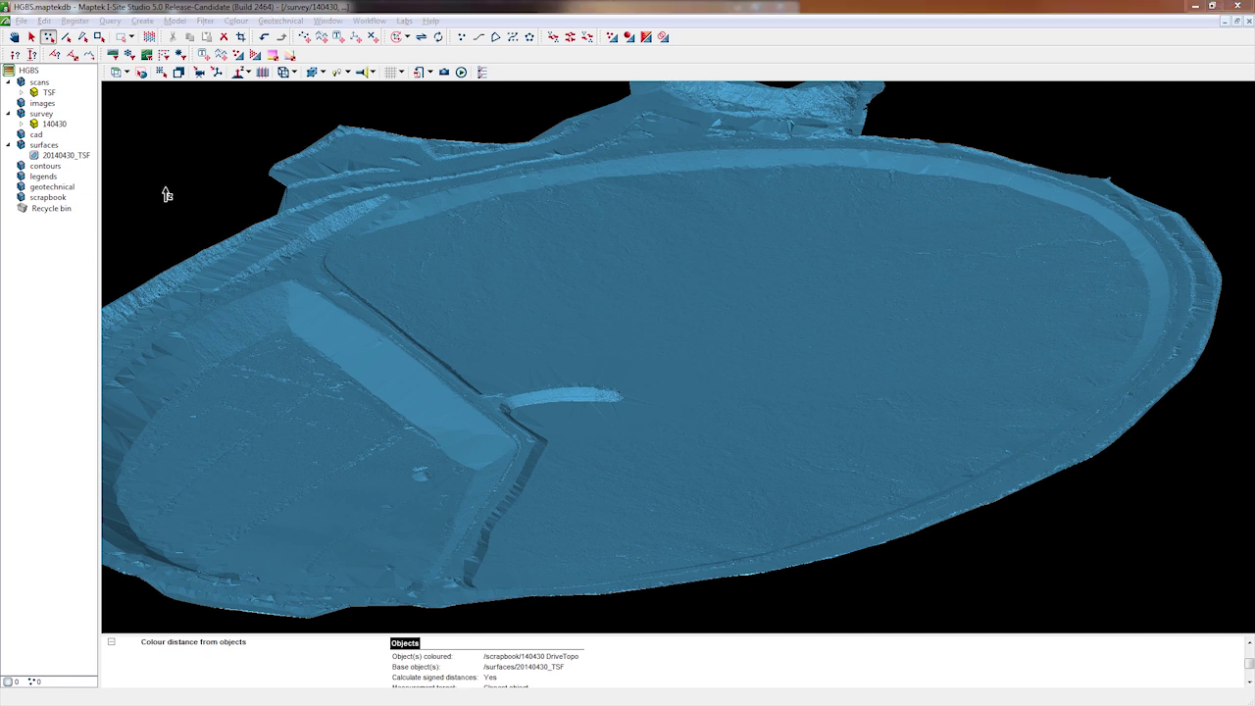
Bring 140430 DriveTopo.csv from the Bite Size folder in Windows Explorer into I-Site Studio and choose a Custom text import
key("alt+Tab")
left_click(316, 229)
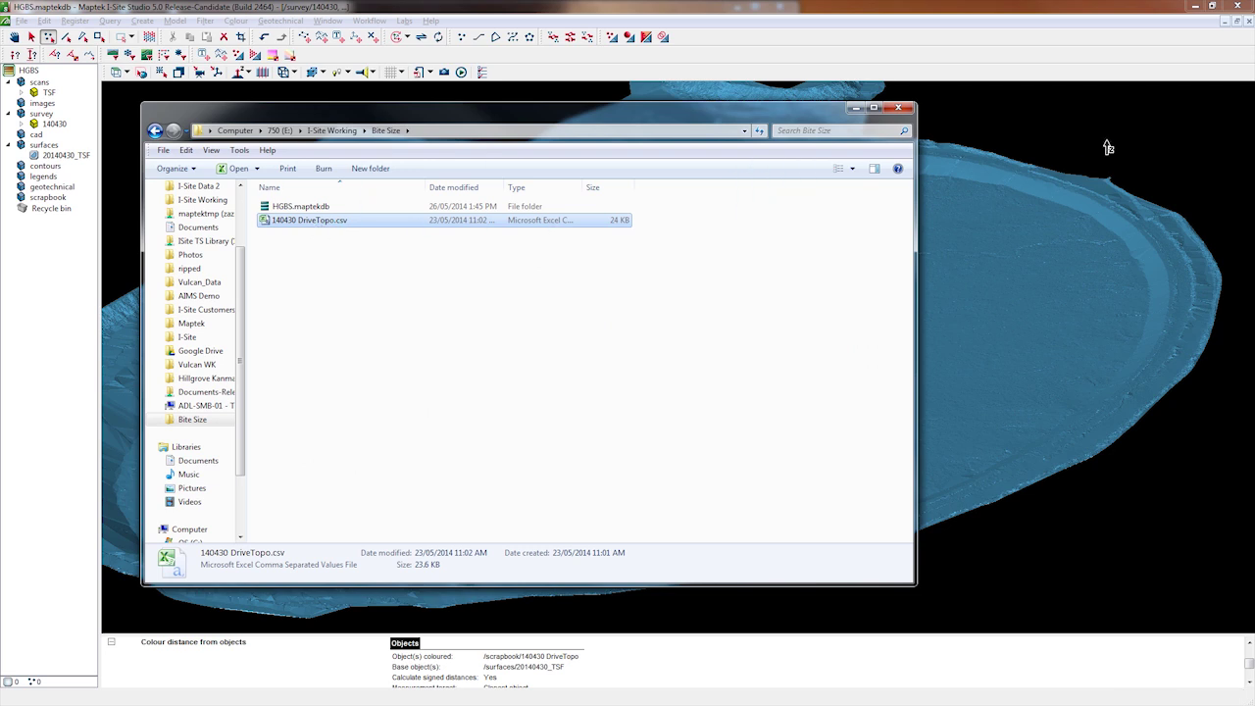
left_click_drag(1068, 78, 1056, 53)
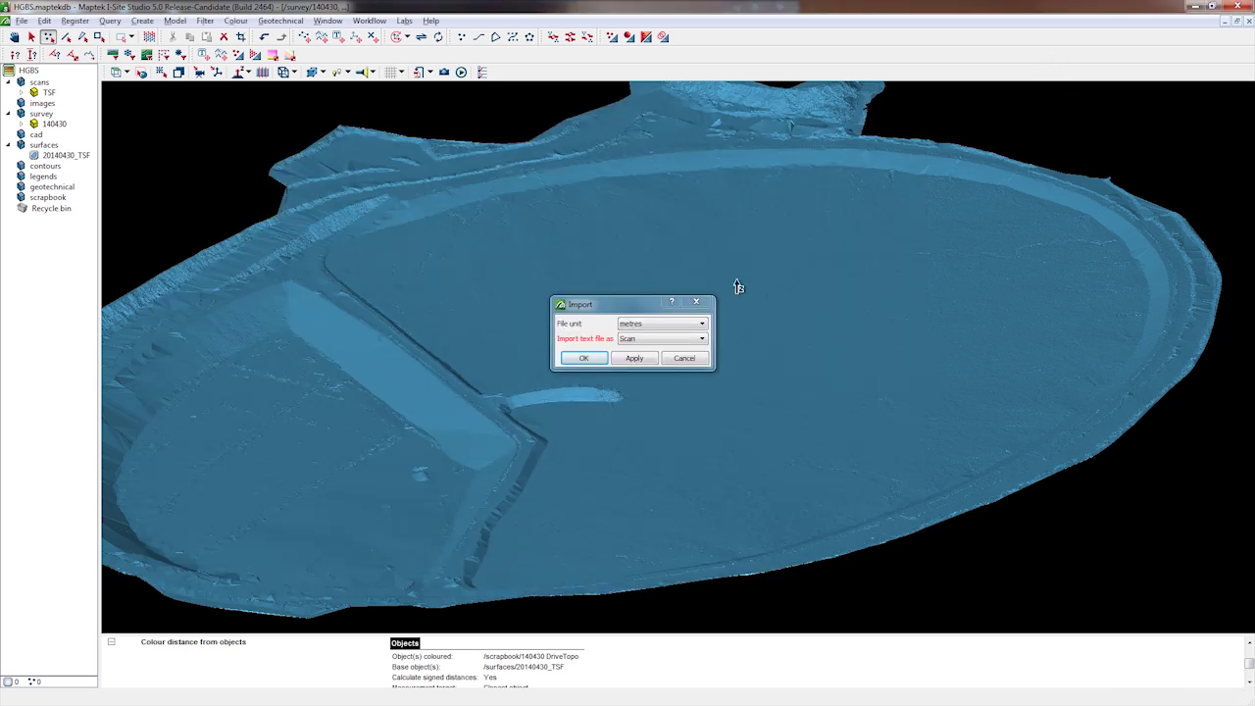
left_click(646, 342)
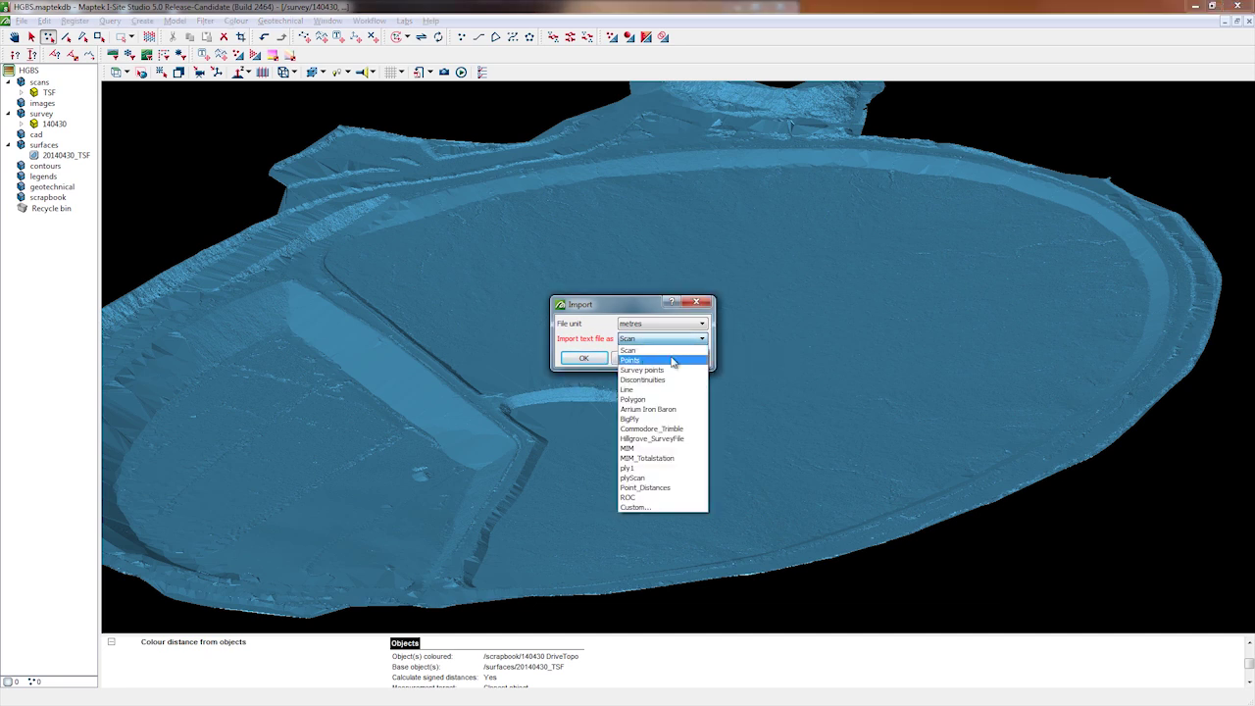
left_click(636, 508)
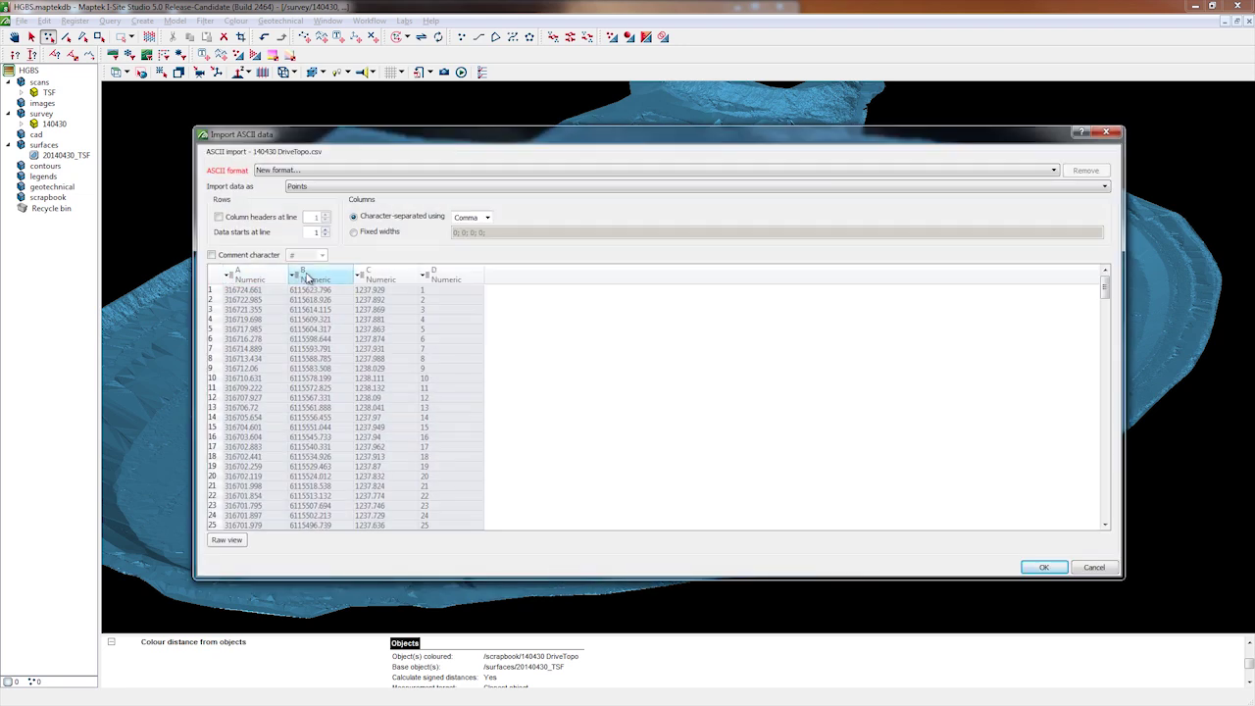
Assign columns A, B and C as X, Y and Z coordinates and import the file as points
left_click(251, 285)
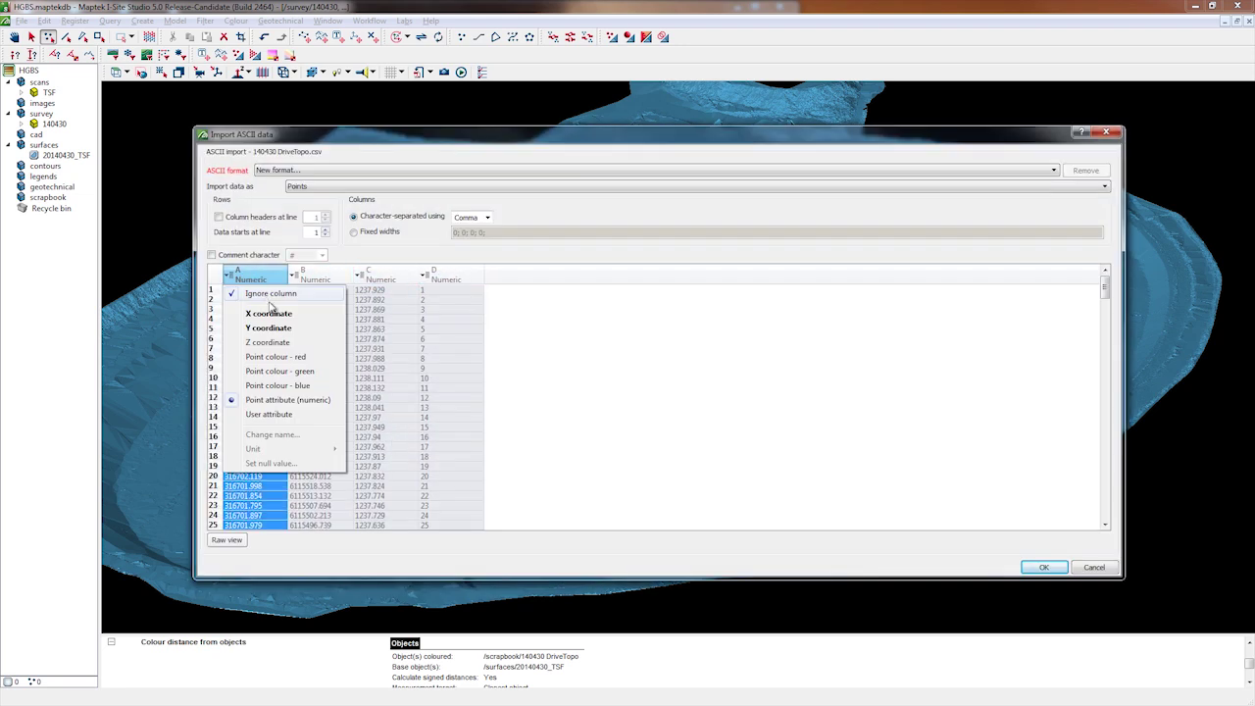
left_click(271, 314)
left_click(309, 280)
left_click(329, 328)
left_click(377, 279)
left_click(389, 343)
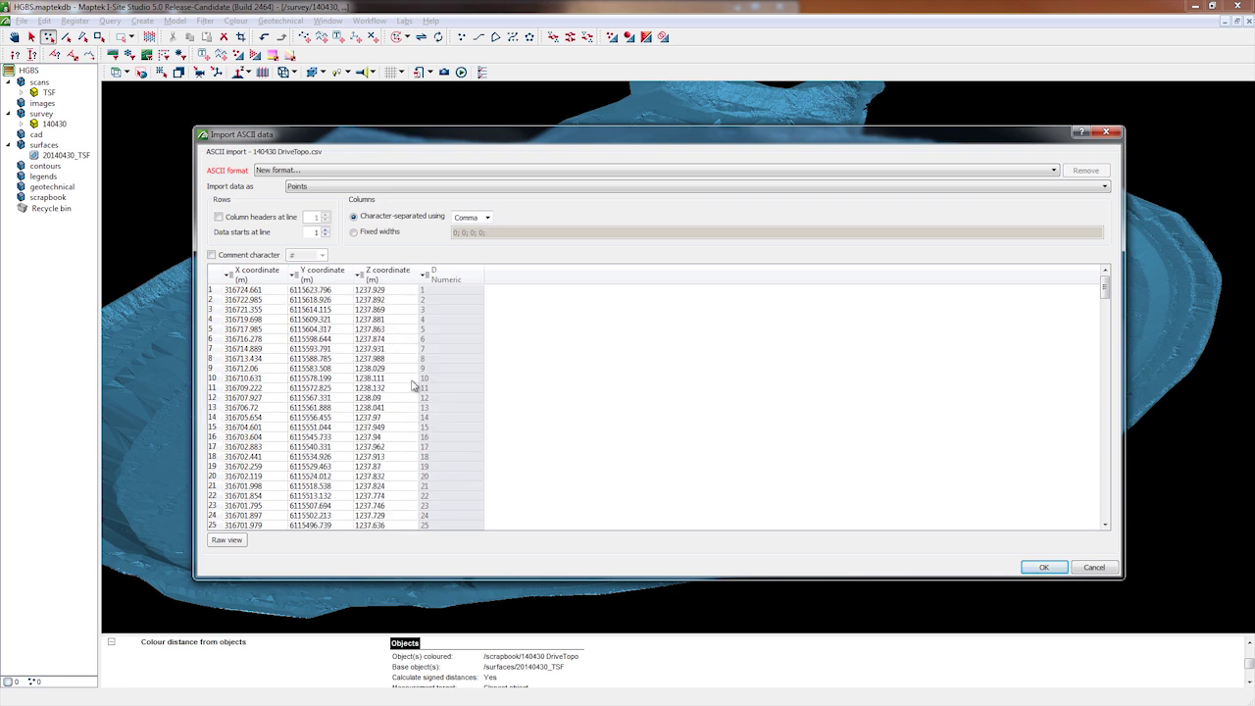
left_click(1041, 569)
left_click(600, 359)
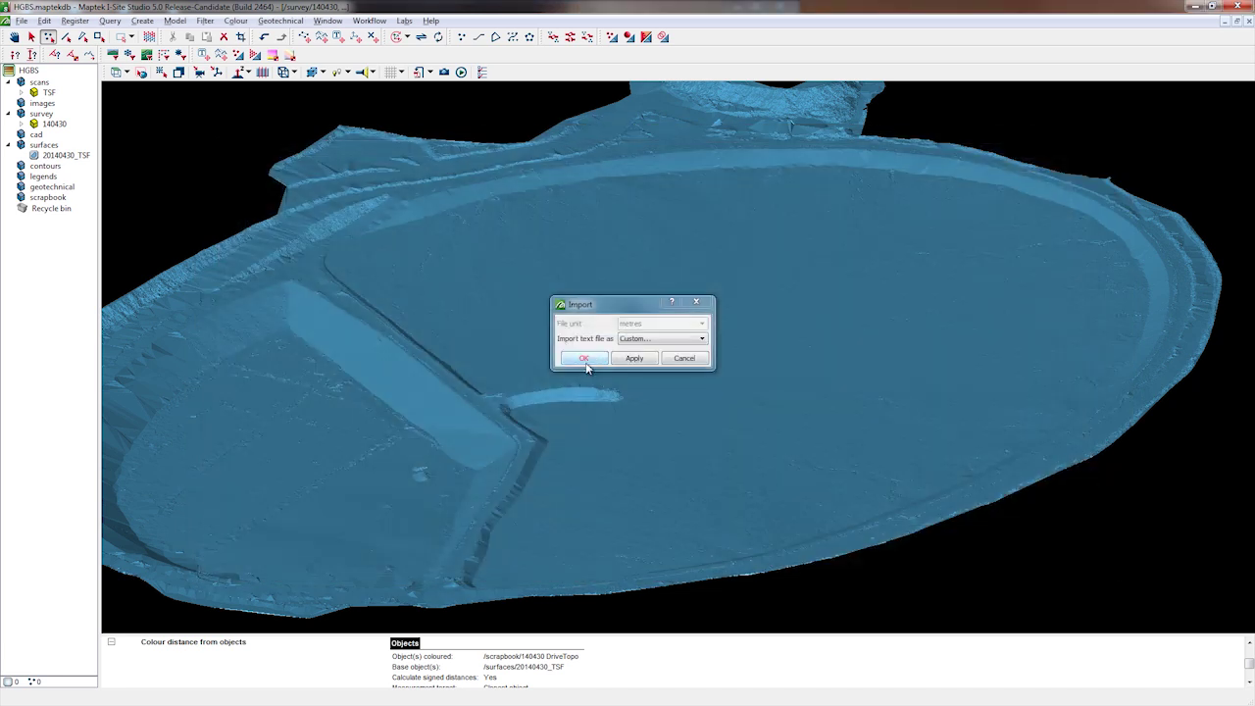
left_click(584, 360)
Select the imported drive points that lie outside the surface, leave out the one on its edge, and delete them
left_click_drag(700, 364, 760, 451)
right_click_drag(760, 451, 720, 222)
left_click_drag(734, 278, 737, 306)
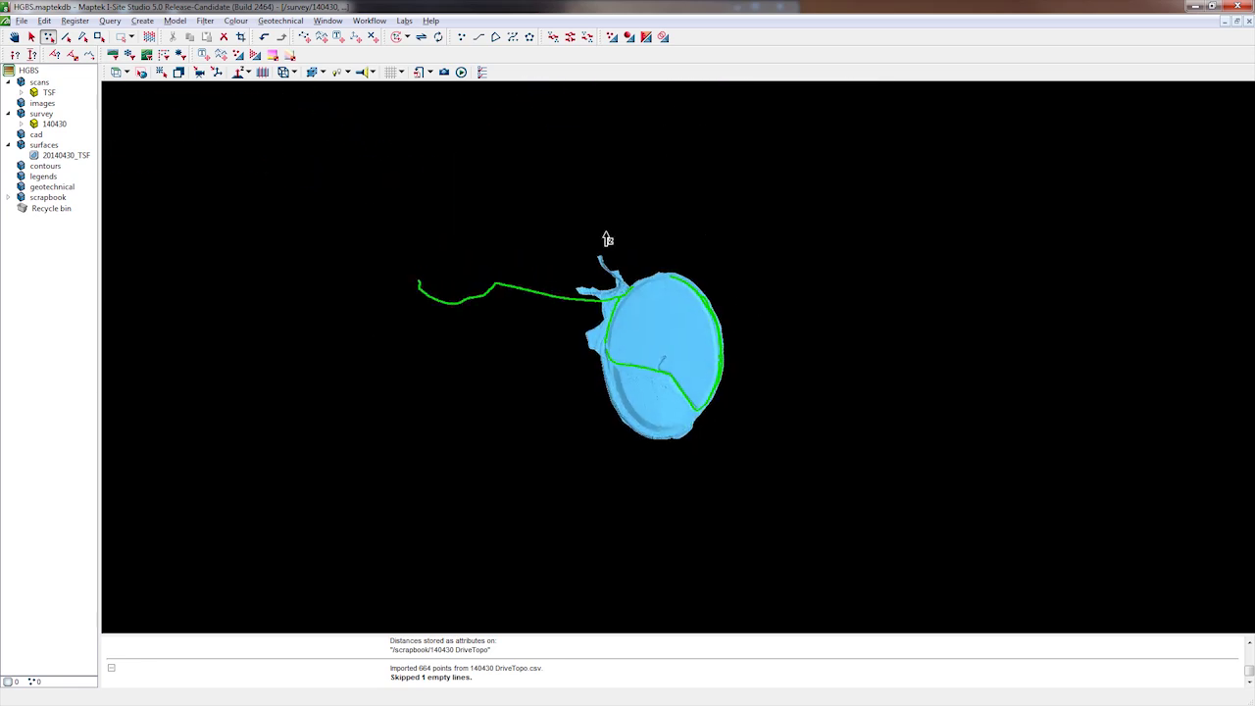
right_click_drag(607, 241, 540, 410)
middle_click_drag(540, 409, 765, 470)
key("o")
left_click_drag(280, 220, 622, 372)
key("p")
left_click_drag(200, 186, 748, 330)
scroll(748, 330, "up", 6)
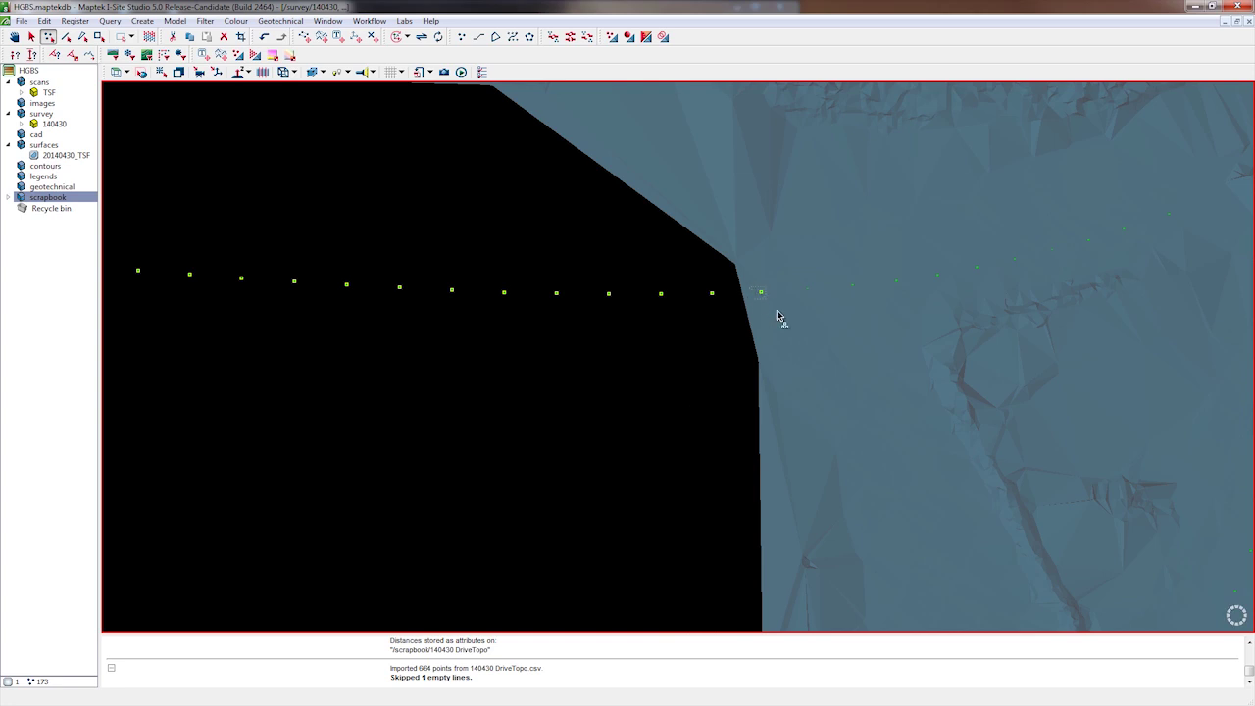
scroll(744, 443, "down", 8)
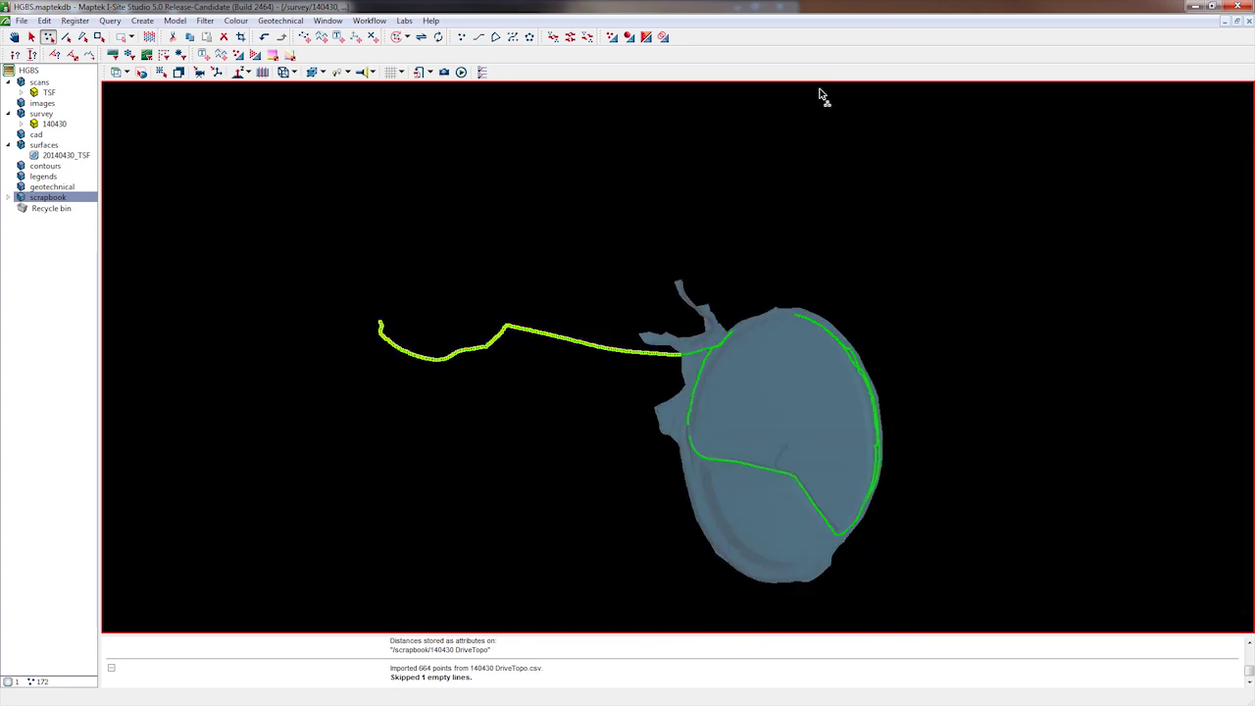
key("Delete")
middle_click_drag(759, 290, 554, 74)
middle_click_drag(637, 235, 764, 349)
key("Escape")
left_click(731, 324)
Set up Colour distance from objects with 20140430_TSF as base object and the 140430 DriveTopo points selected for colouring
right_click_drag(758, 304, 699, 484)
middle_click_drag(657, 394, 663, 448)
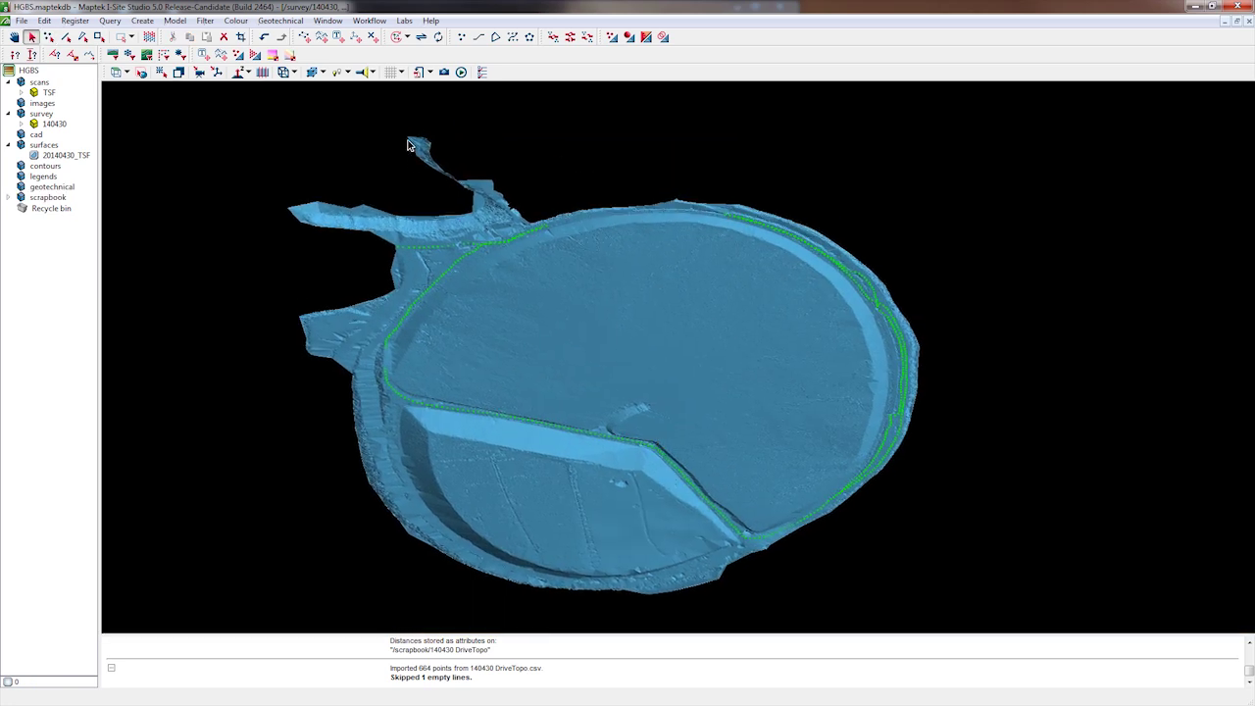
left_click(235, 19)
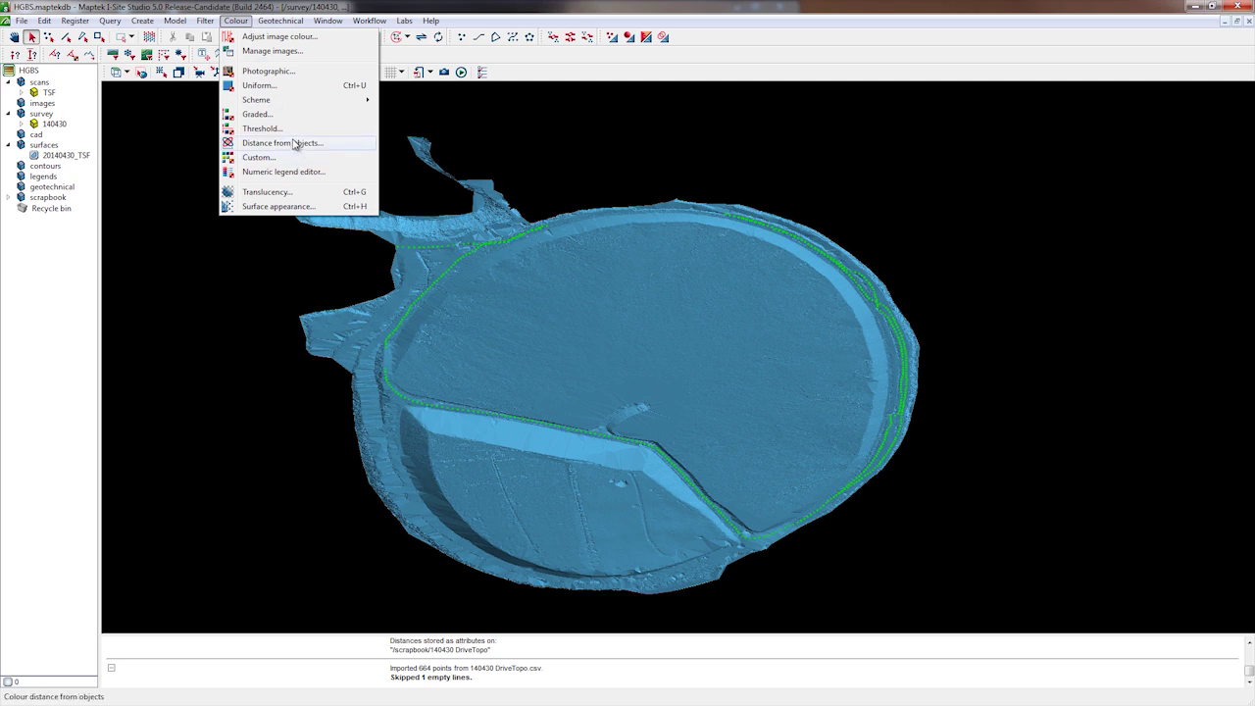
left_click(284, 143)
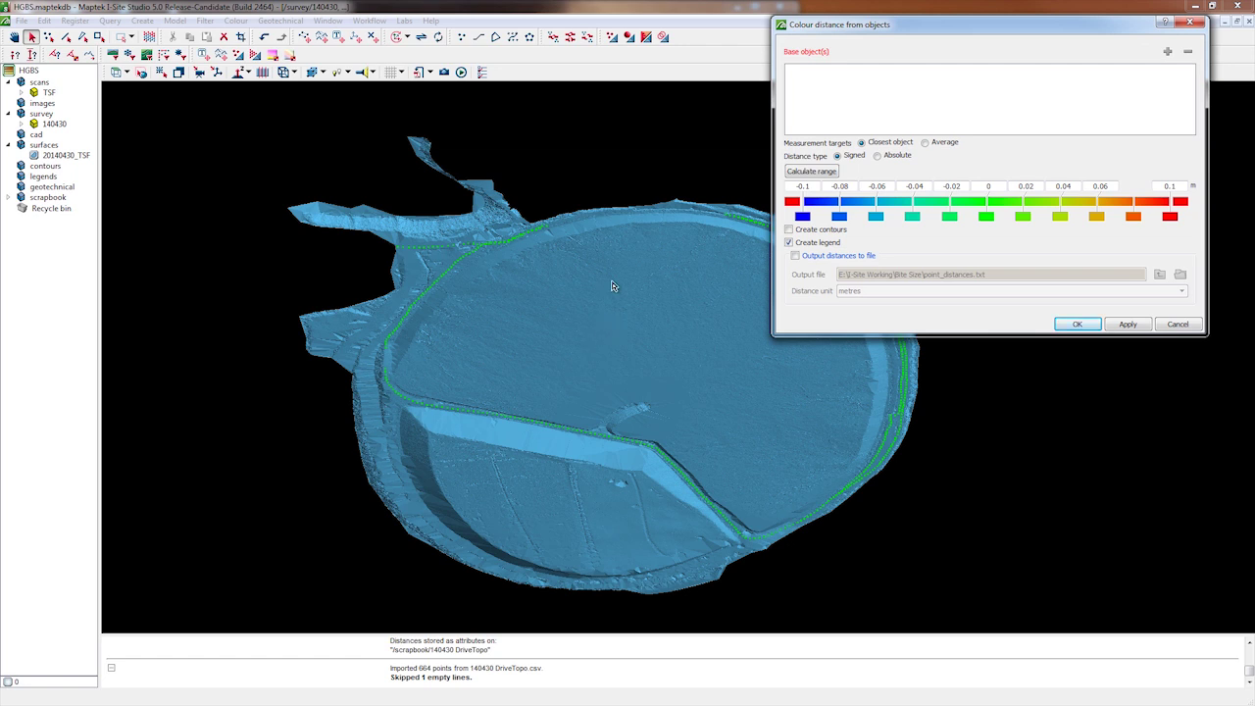
left_click(575, 399)
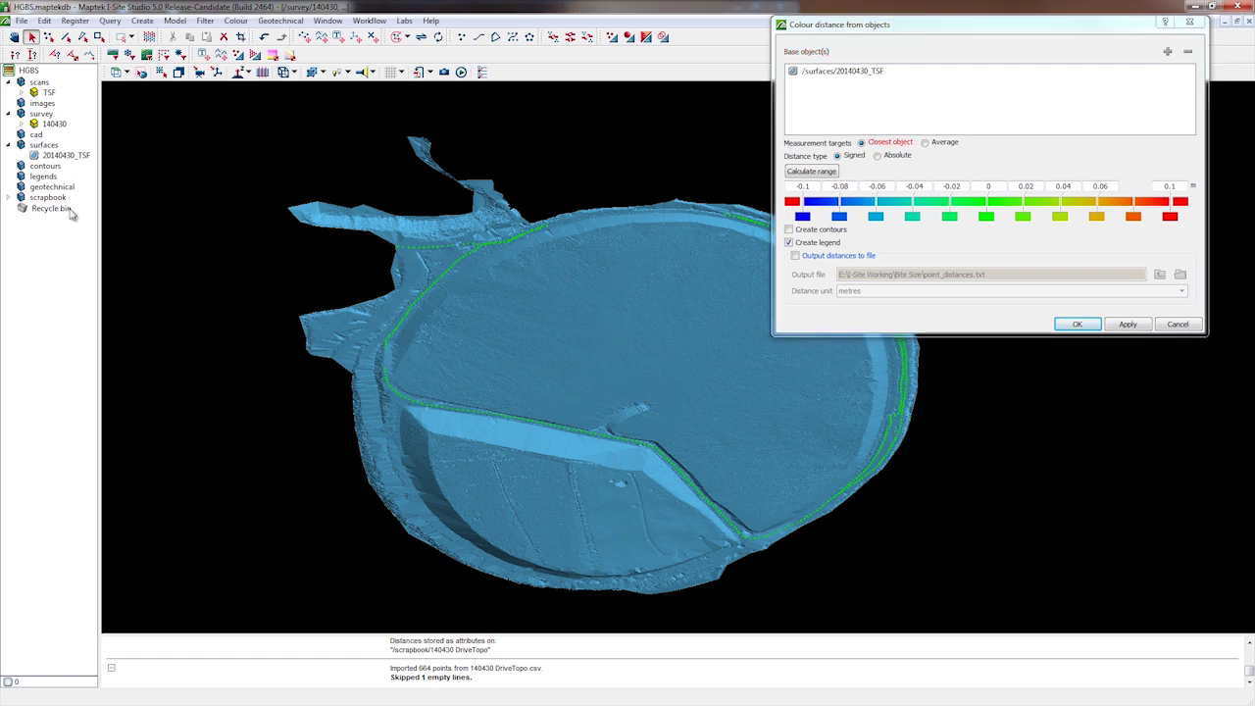
left_click(6, 199)
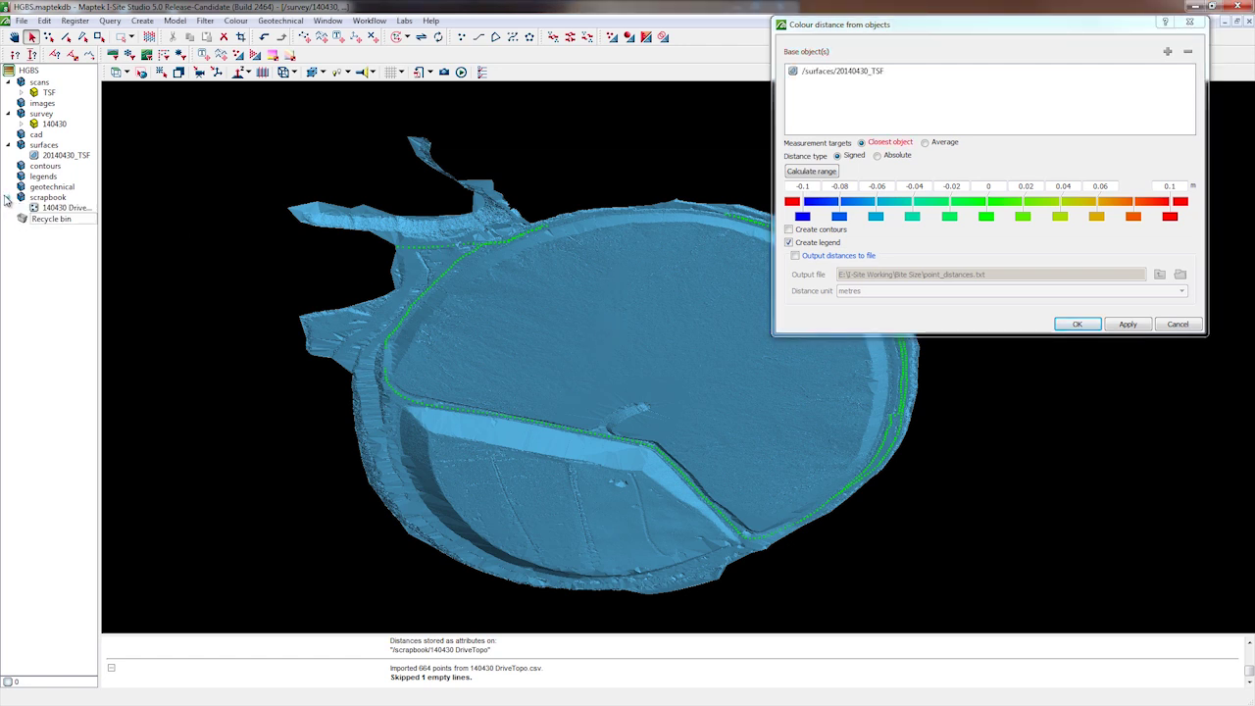
left_click(84, 210)
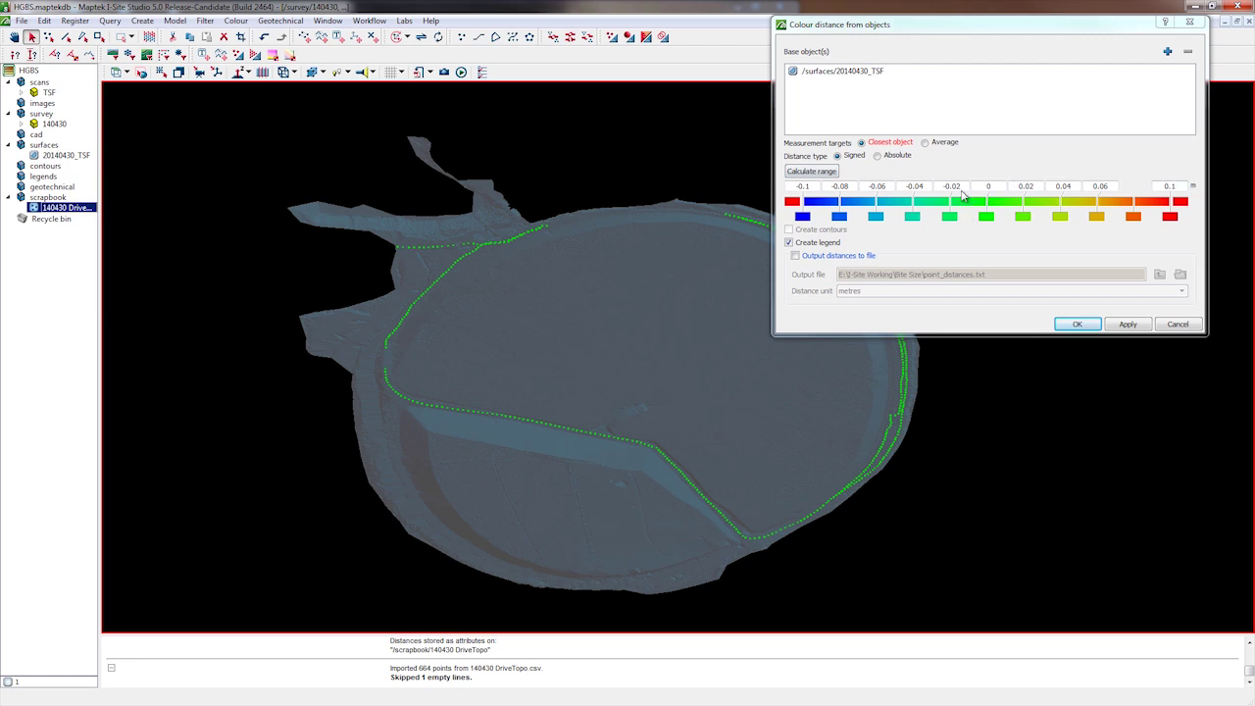
Set the colour intervals to every 0.025 m from -0.150 m to 0.150 m
right_click(961, 201)
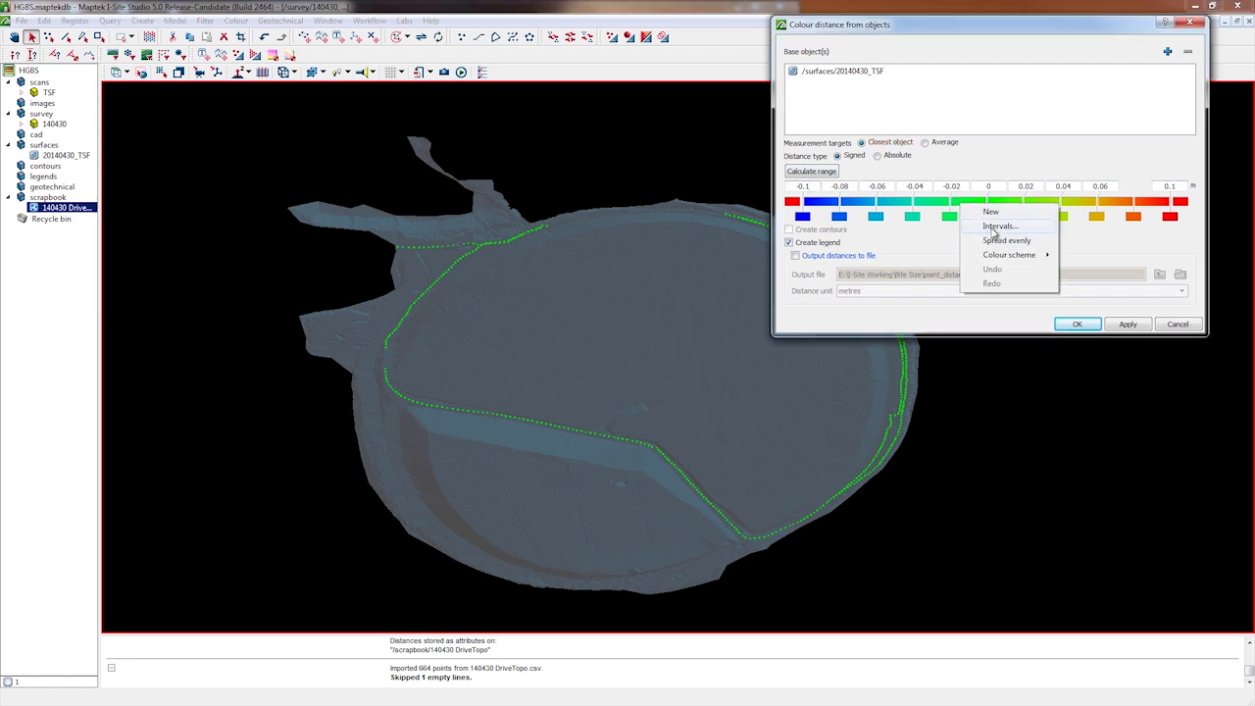
left_click(998, 226)
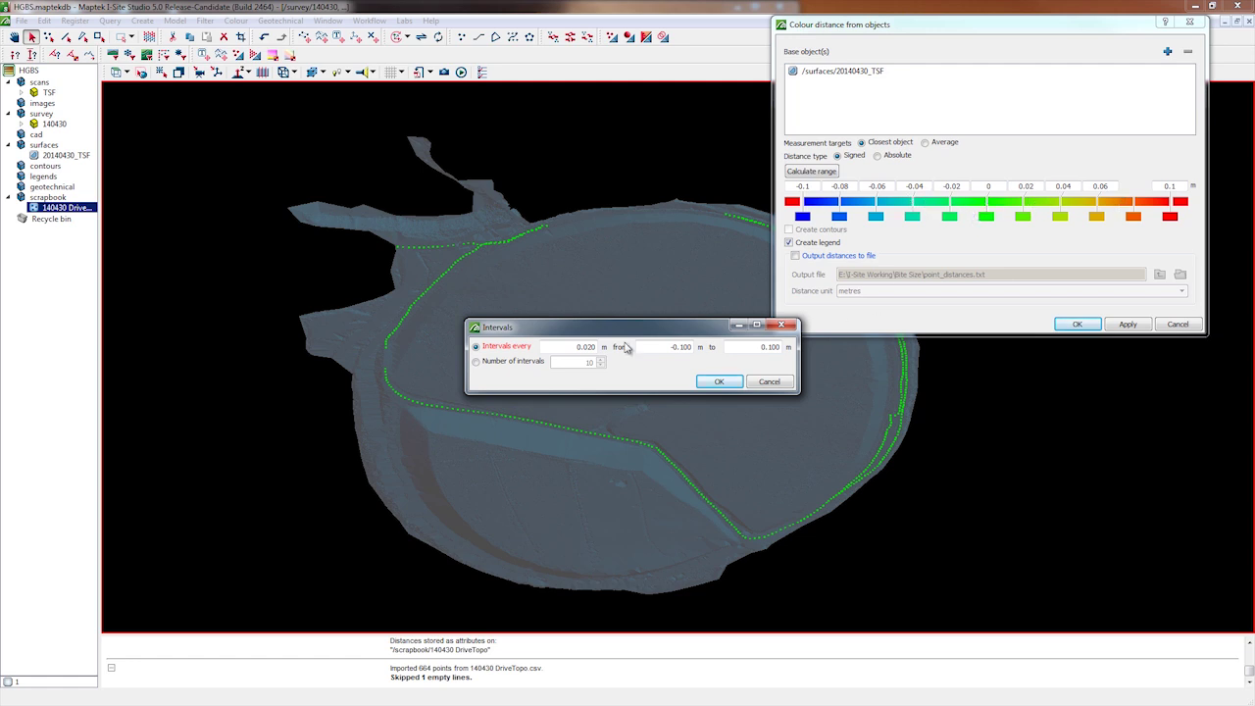
left_click_drag(598, 330, 726, 321)
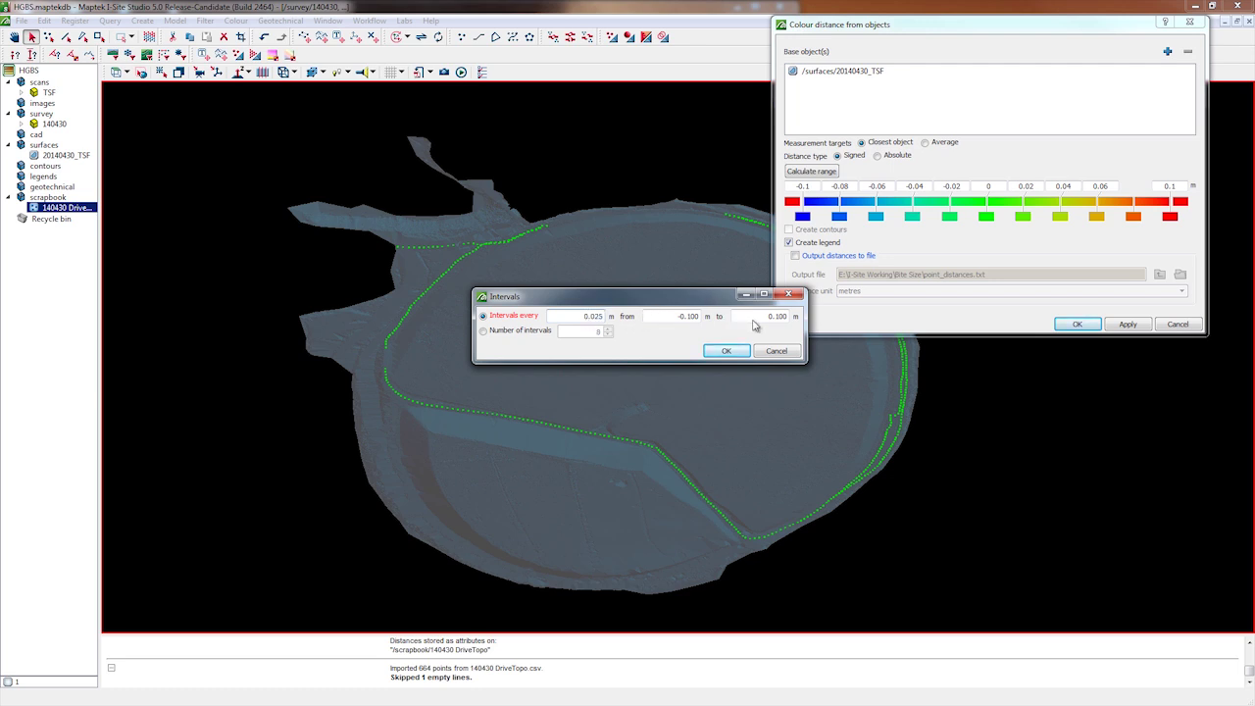
left_click_drag(688, 322, 796, 333)
key("BackSpace")
left_click_drag(763, 317, 911, 330)
left_click(708, 317)
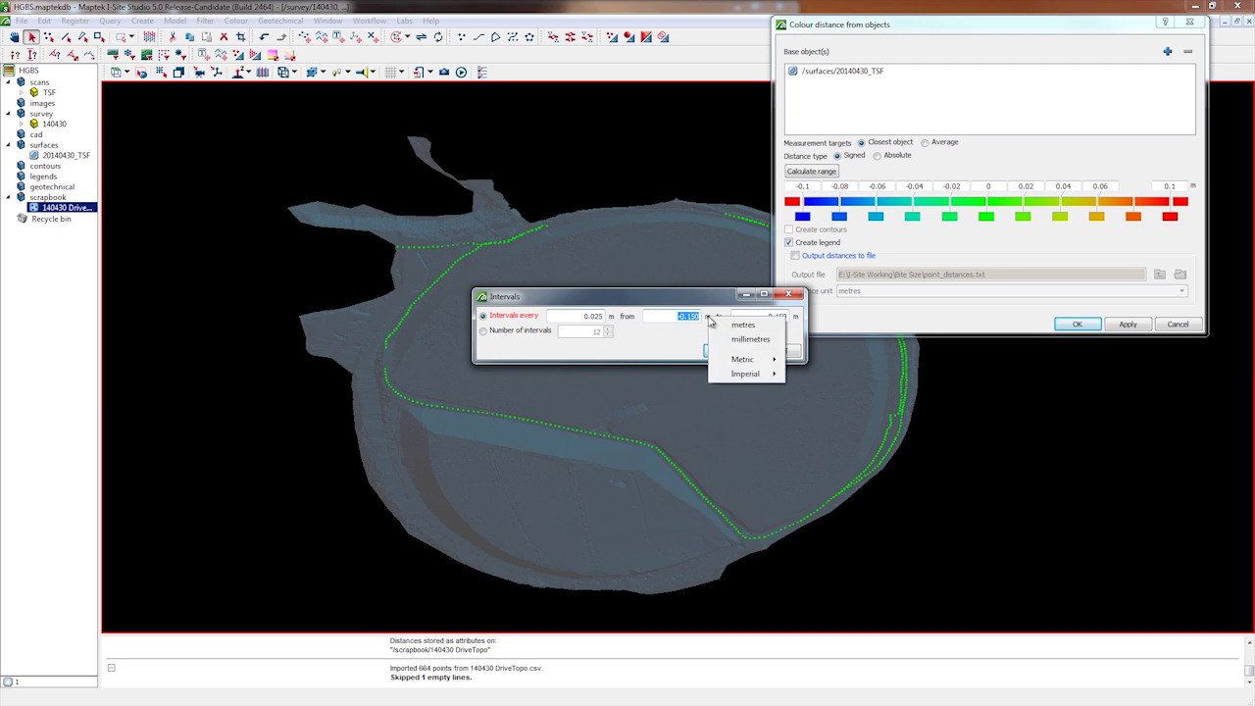
left_click(725, 355)
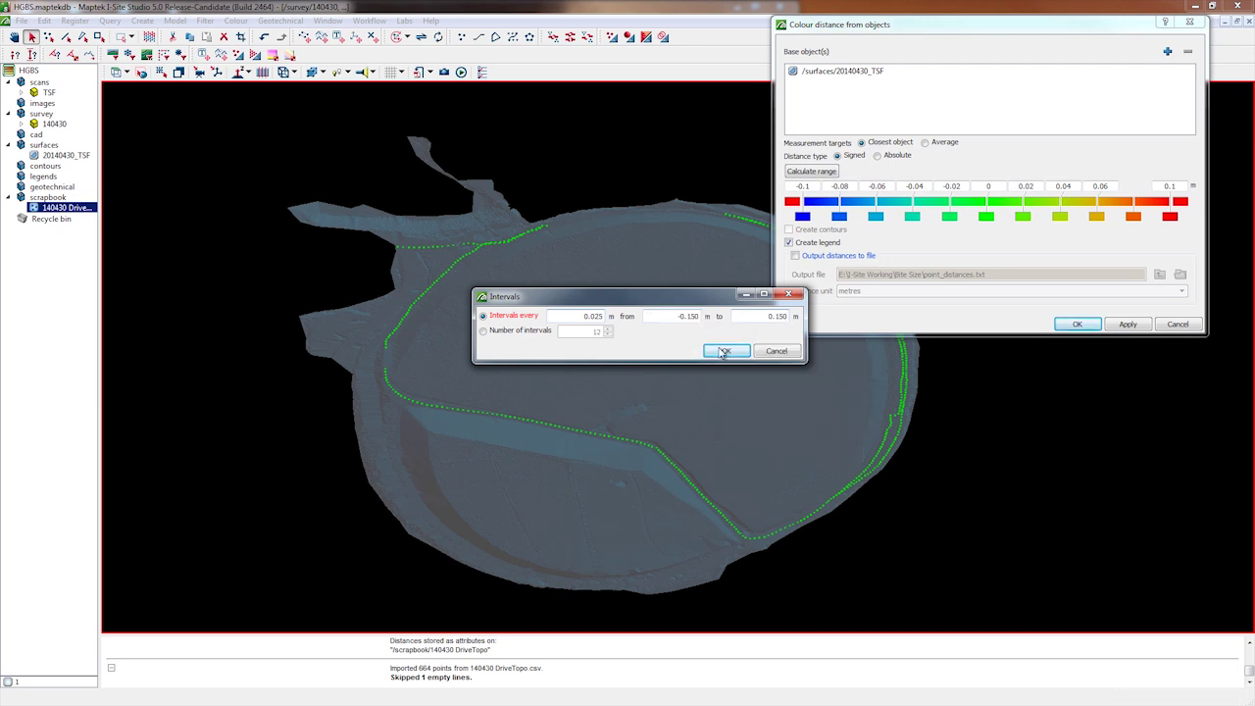
left_click(726, 352)
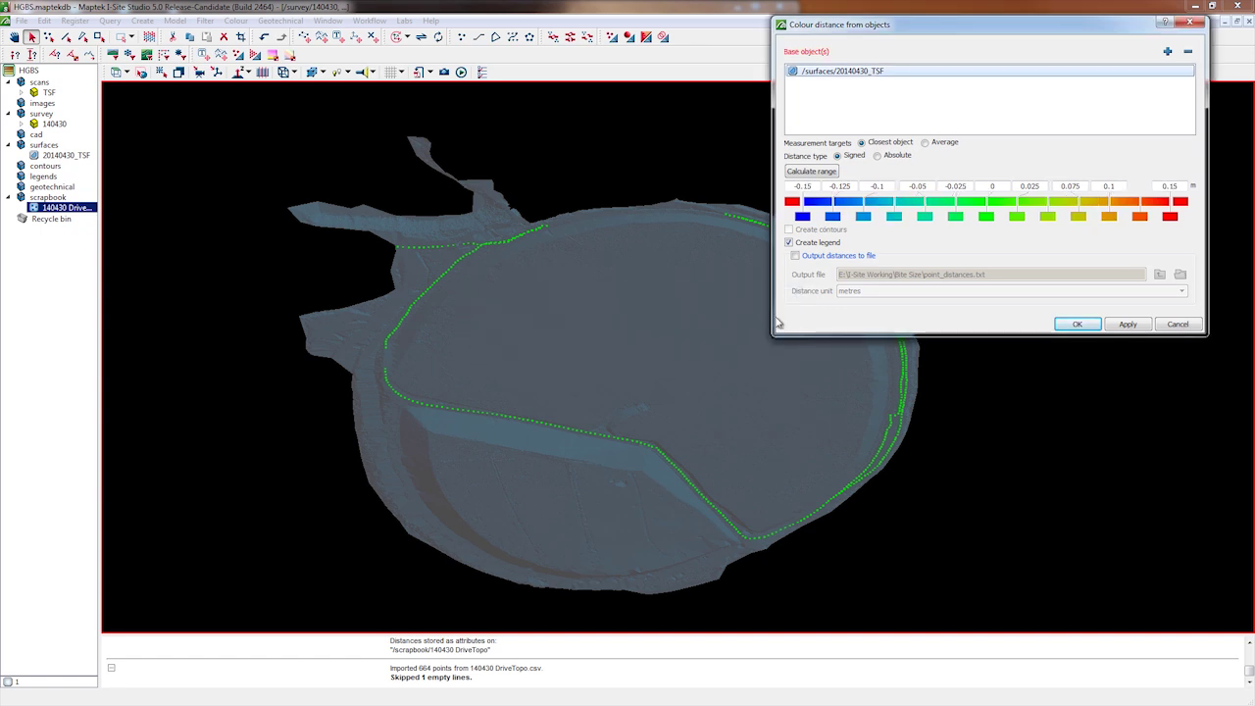
Enable output of the distances to point_distances.txt in metres and colour the points by signed distance
mouse_move(852, 24)
left_mouse_down()
mouse_move(894, 44)
mouse_move(919, 22)
mouse_move(873, 14)
left_mouse_up()
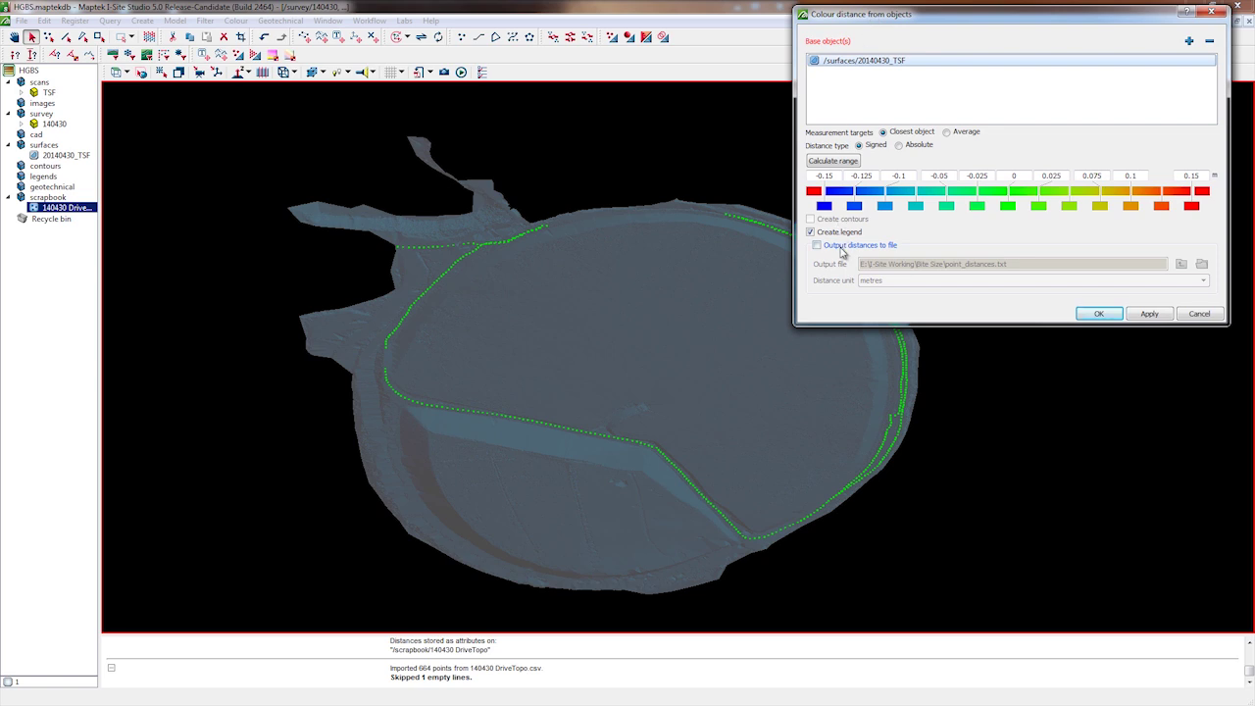
left_click(840, 248)
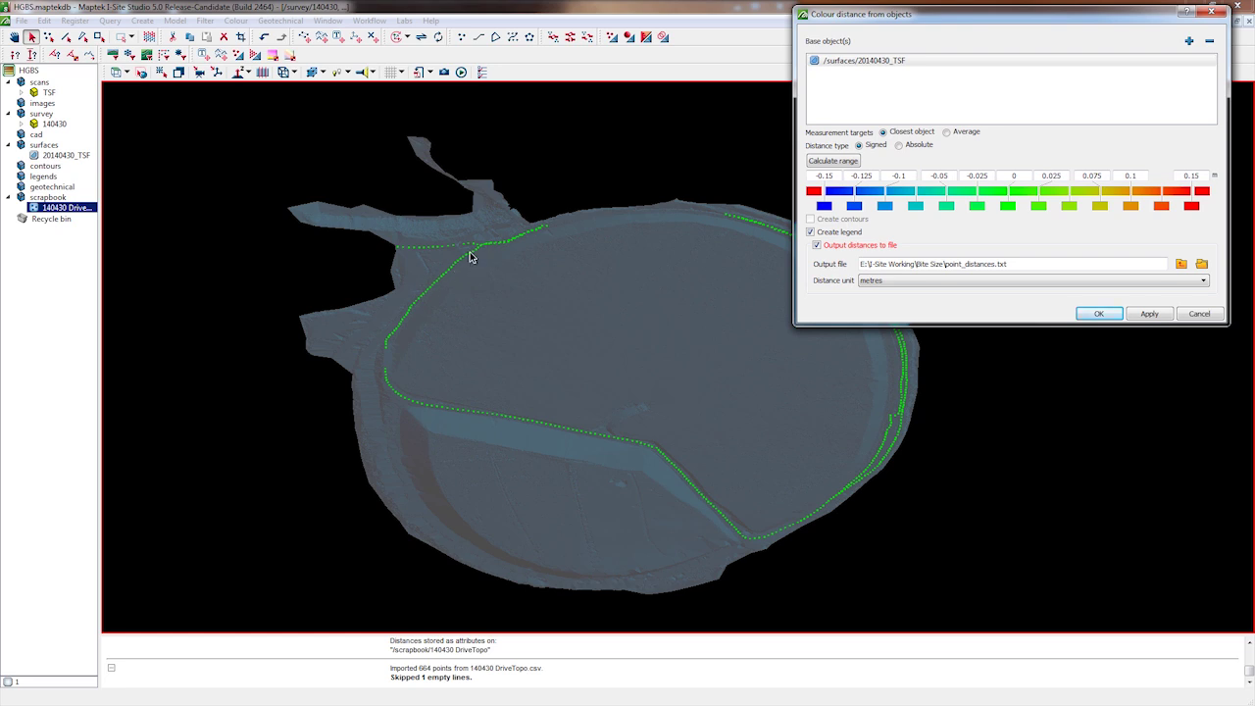
left_click(1097, 315)
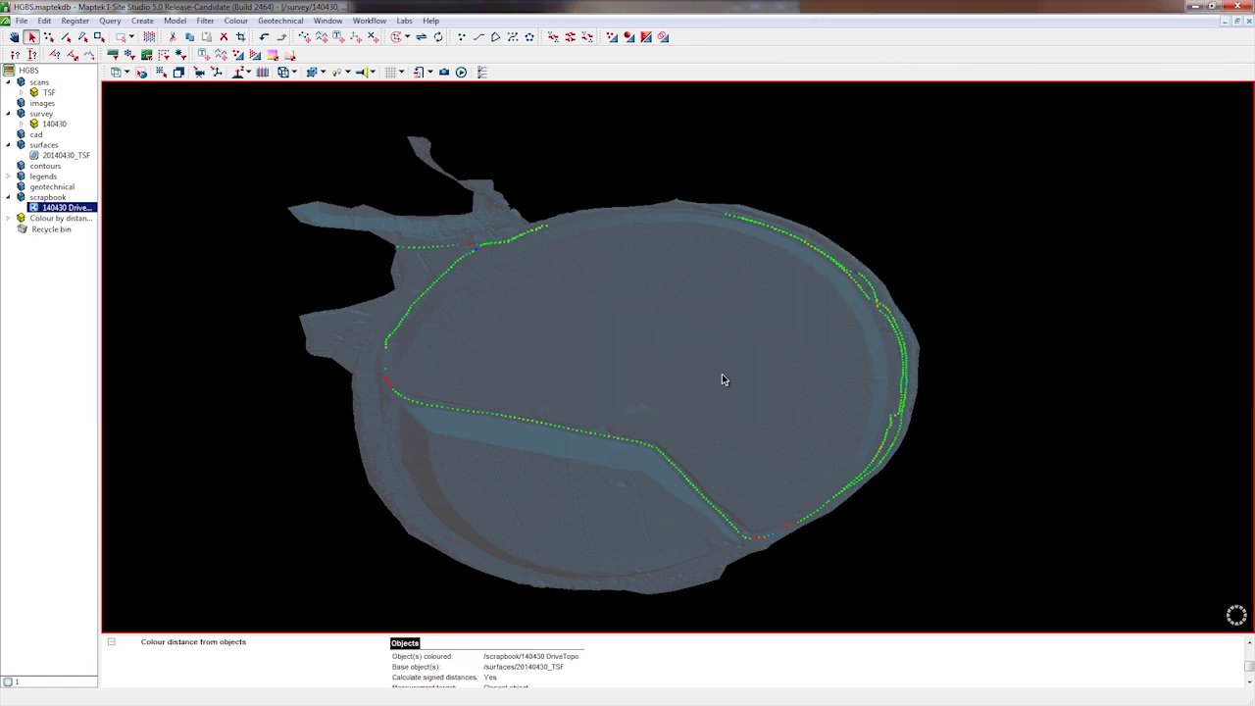
Inspect the coloured points up close on the embankment, showing the surface as wireframe to compare triangle density beneath them
left_click(796, 172)
right_click_drag(766, 340, 664, 400)
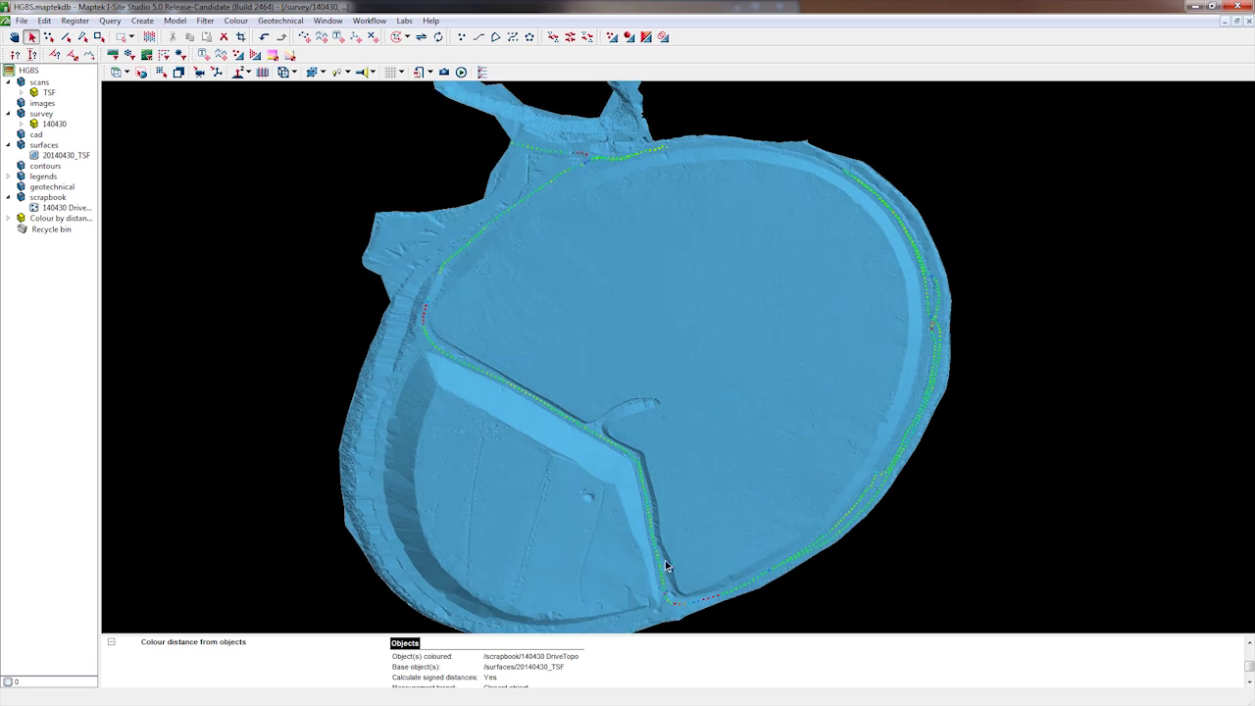
middle_click_drag(690, 605, 742, 343)
scroll(743, 353, "up", 8)
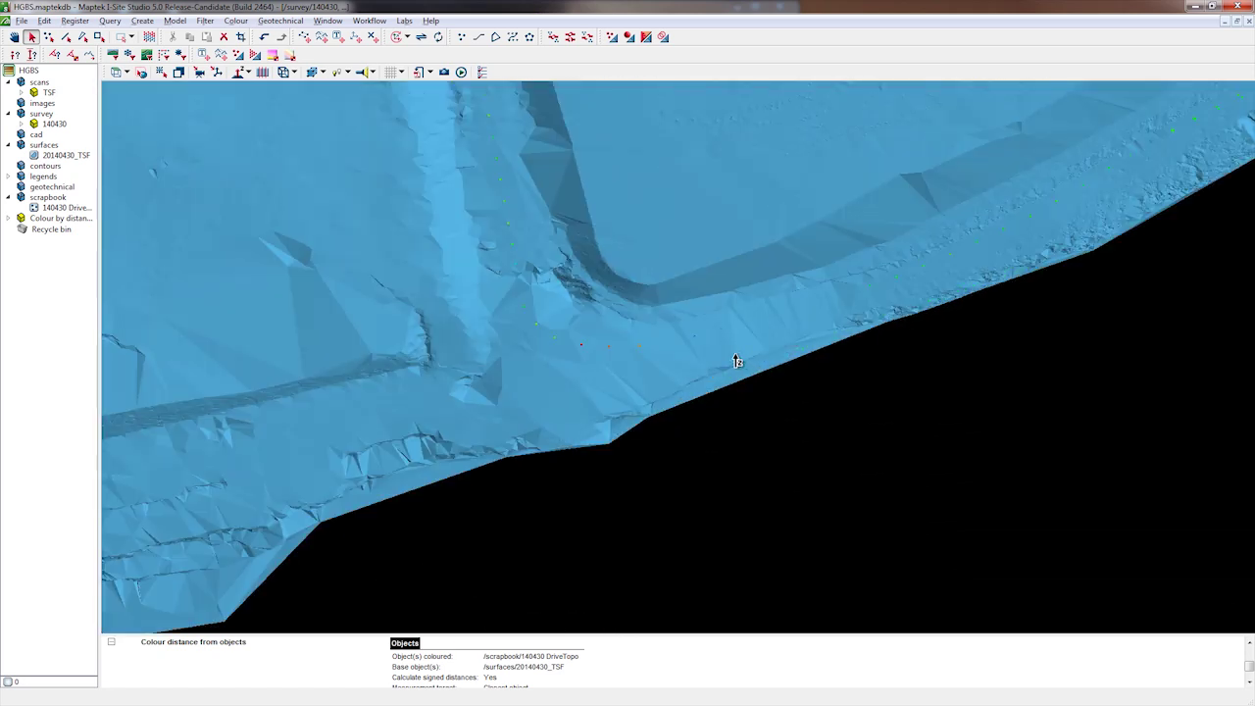
key("r")
left_click(645, 306)
right_click_drag(926, 373, 656, 316)
left_click(310, 72)
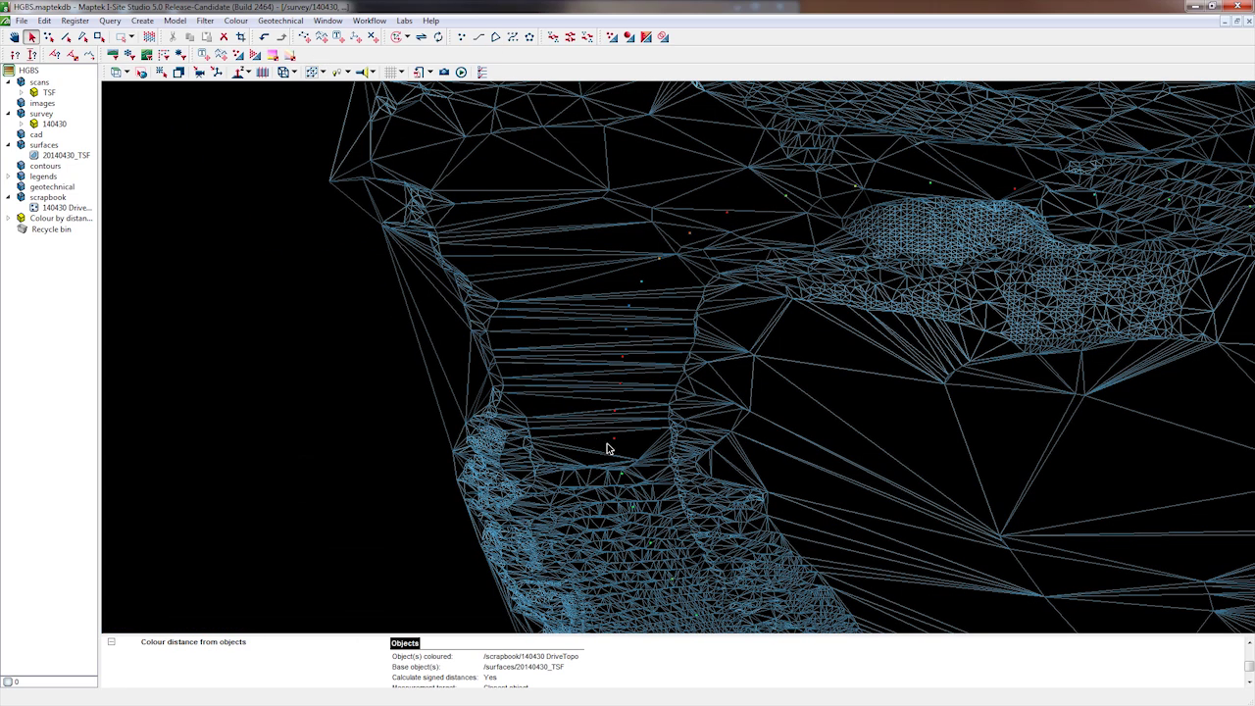
middle_click_drag(604, 506, 464, 262)
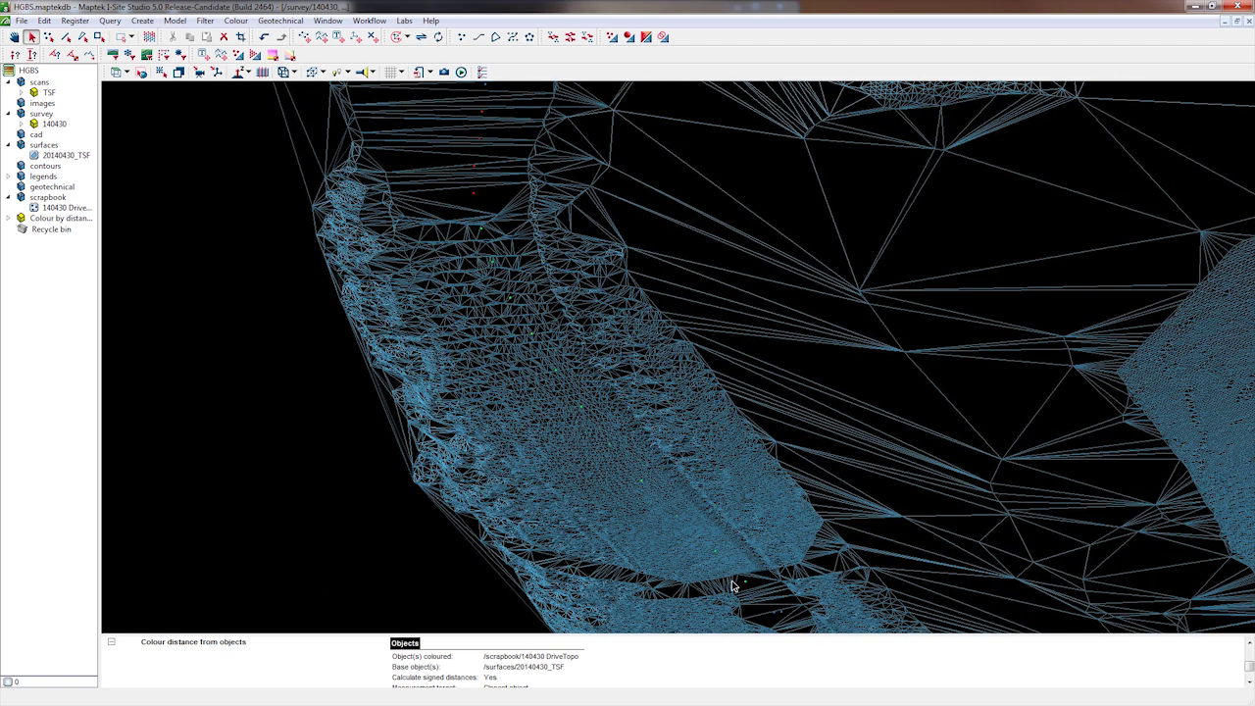
Enlarge the report area to read the statistics of the distance colouring
left_click_drag(666, 635, 642, 550)
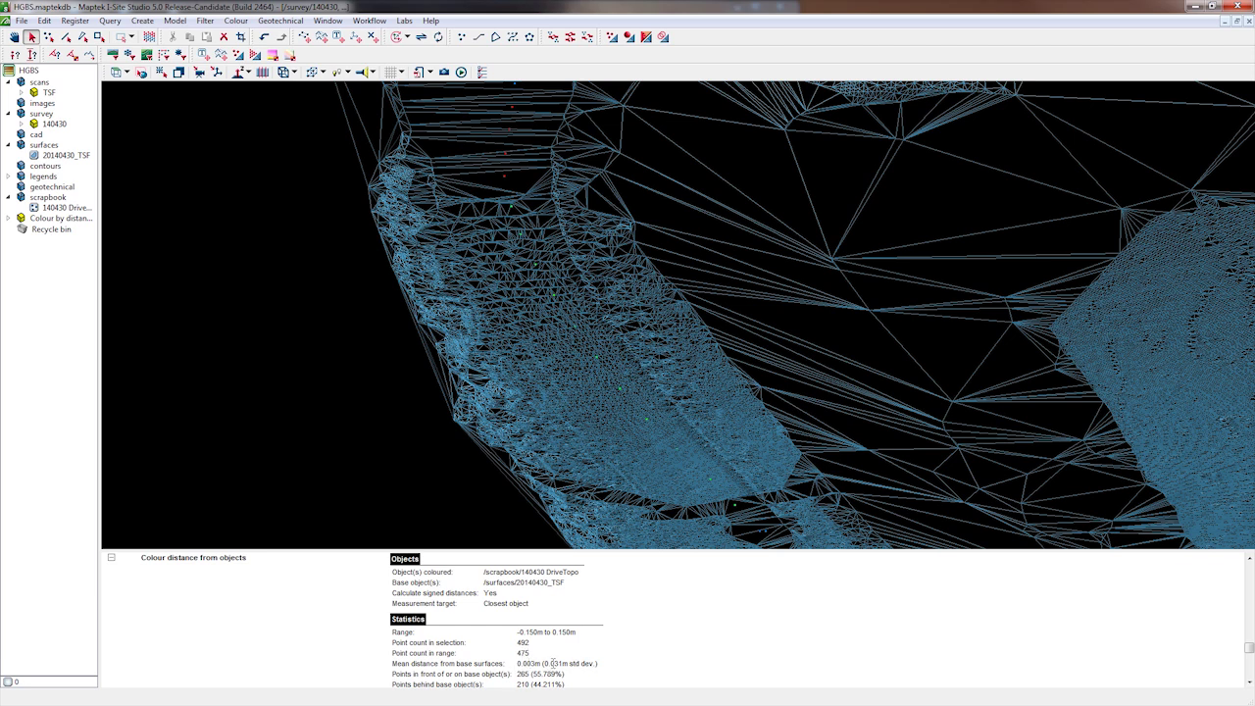
Read the point distribution statistics in the report and examine the coloured points across the whole TSF surface
scroll(669, 651, "down", 3)
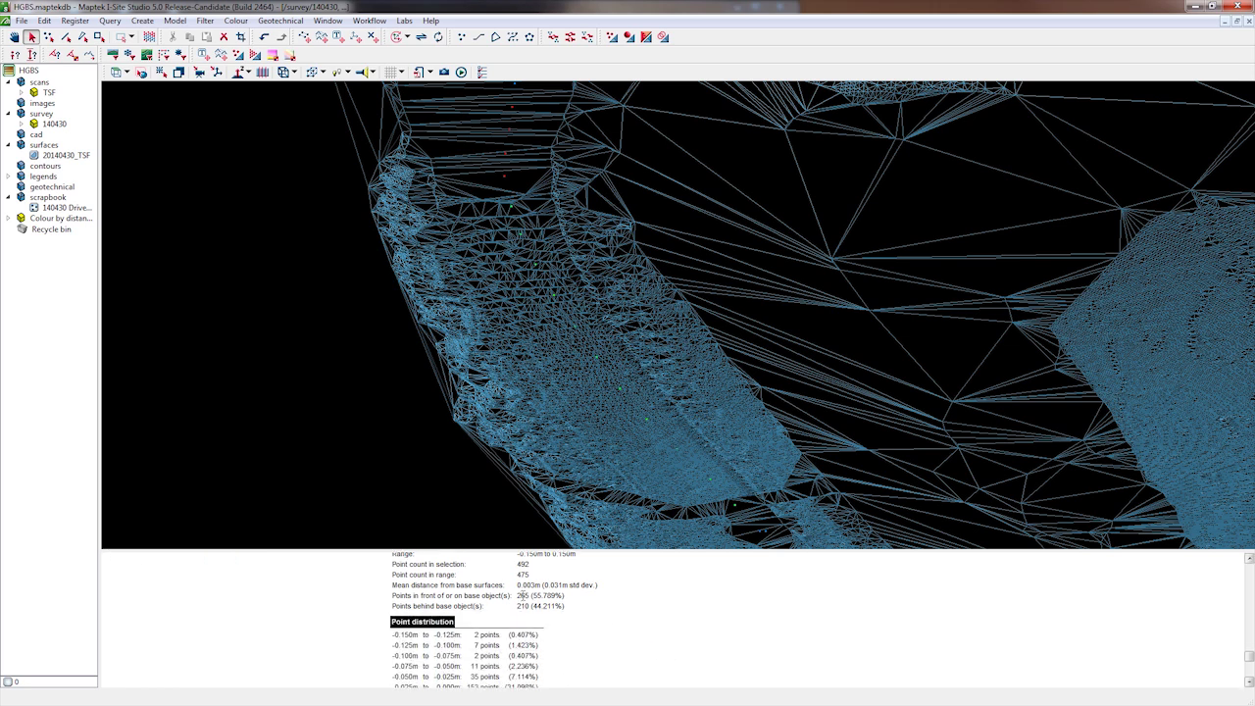
right_click_drag(657, 438, 635, 72)
scroll(866, 328, "down", 5)
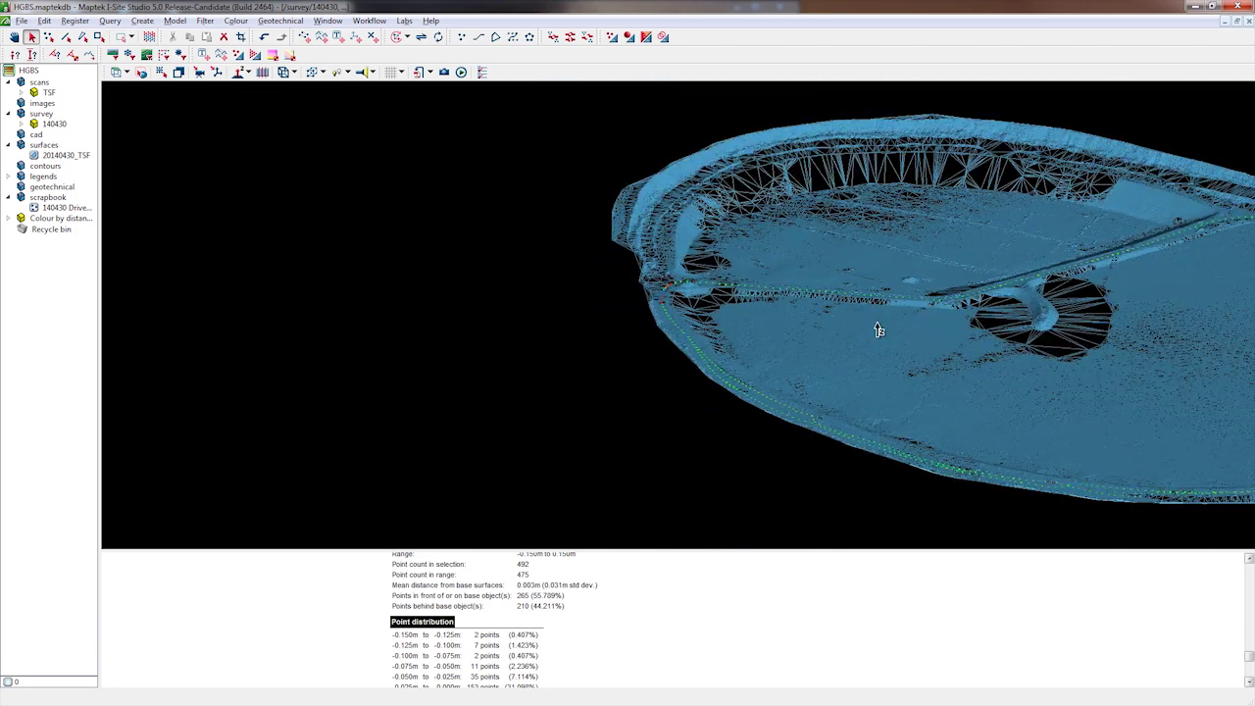
middle_click_drag(866, 328, 503, 320)
middle_click_drag(828, 296, 733, 336)
key("c")
left_click(818, 307)
right_click_drag(818, 306, 849, 255)
scroll(754, 358, "down", 5)
middle_click_drag(754, 358, 723, 307)
right_click_drag(722, 307, 817, 349)
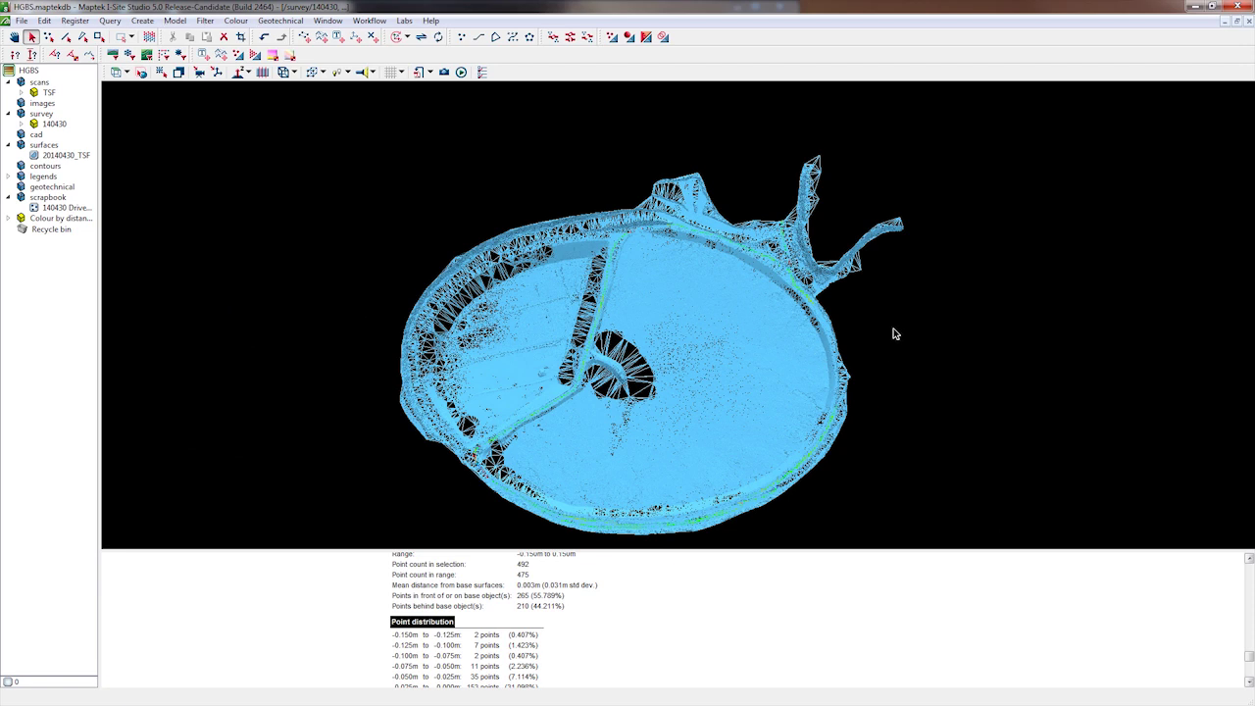
Display the distance colour legend in the view and hide the TSF surface so only the coloured points show
left_click(8, 178)
left_click_drag(63, 188, 191, 112)
right_click(728, 310)
left_click(730, 359)
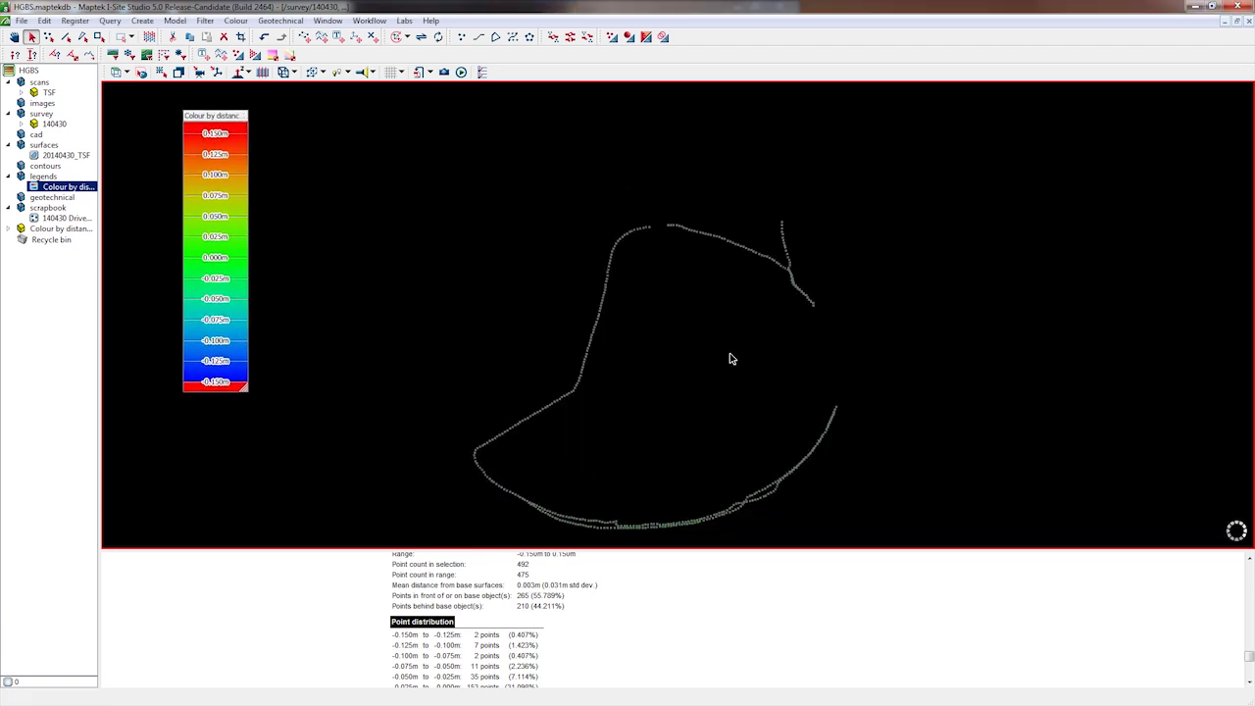
Compare the colours of the drive survey points with the legend, up close and along the whole route
scroll(633, 228, "up", 5)
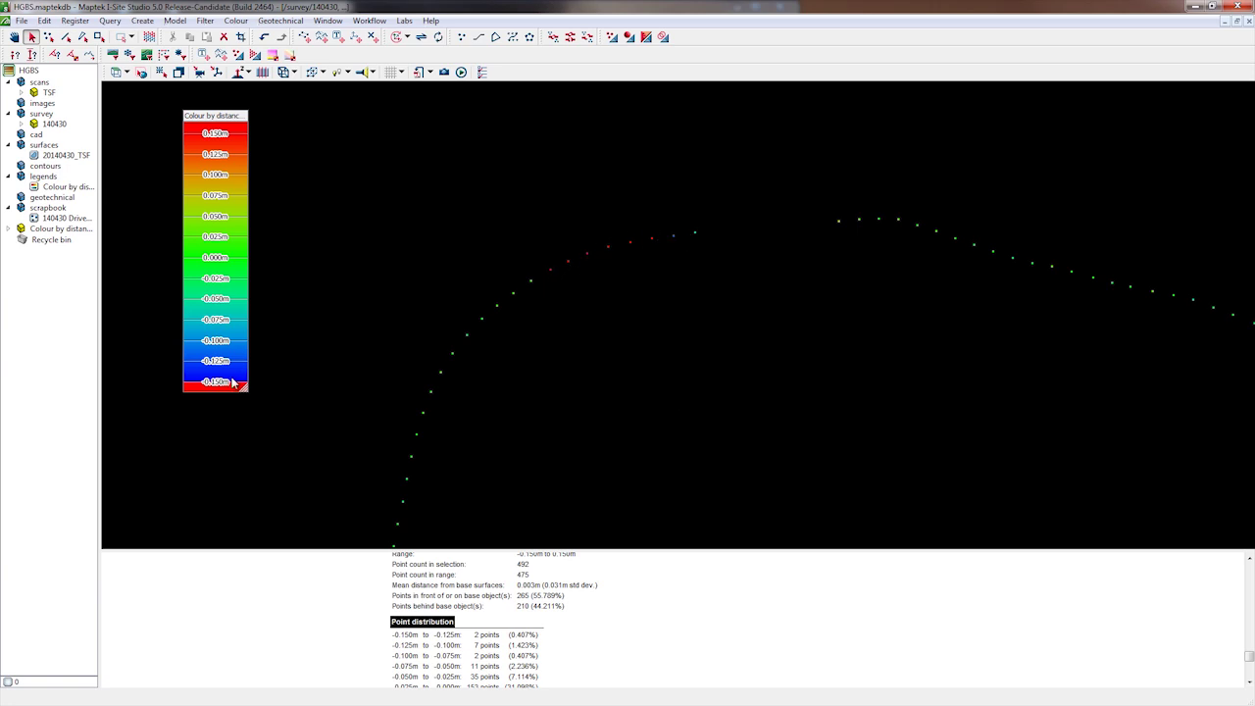
scroll(619, 292, "down", 5)
middle_click_drag(710, 211, 532, 507)
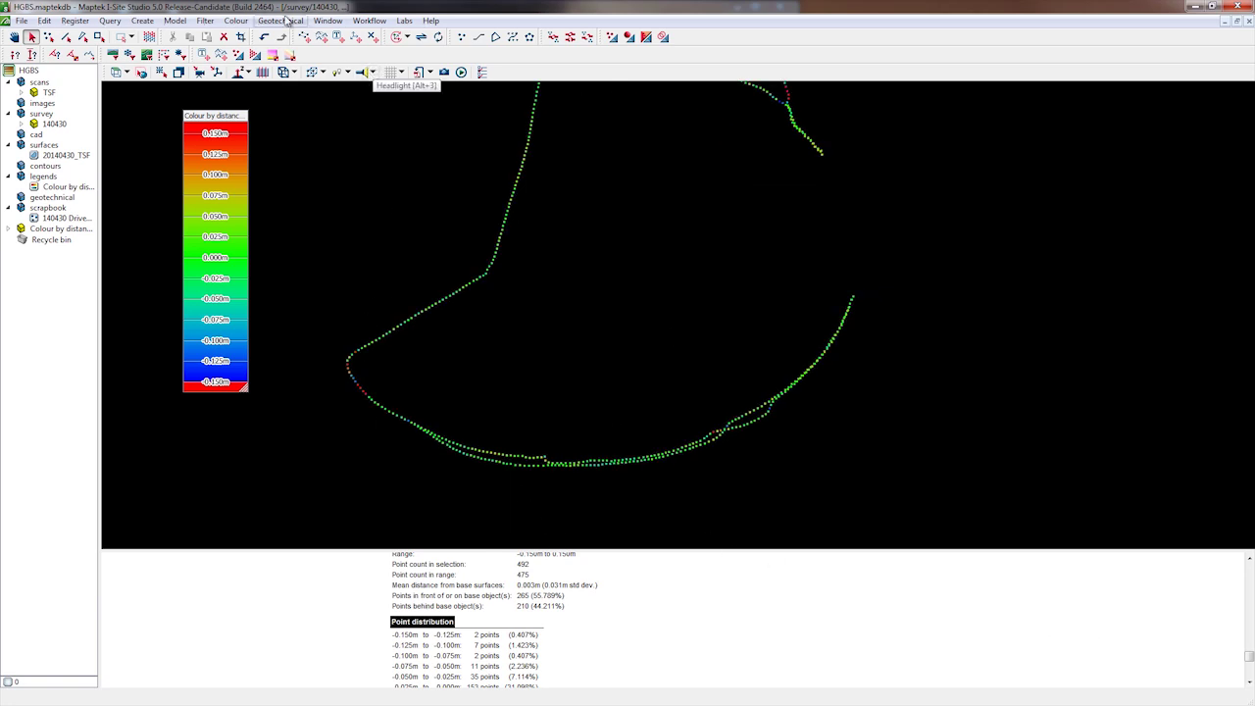
Review the distance output file option in the Colour distance from objects settings and close them without applying
left_click(280, 21)
left_click(285, 147)
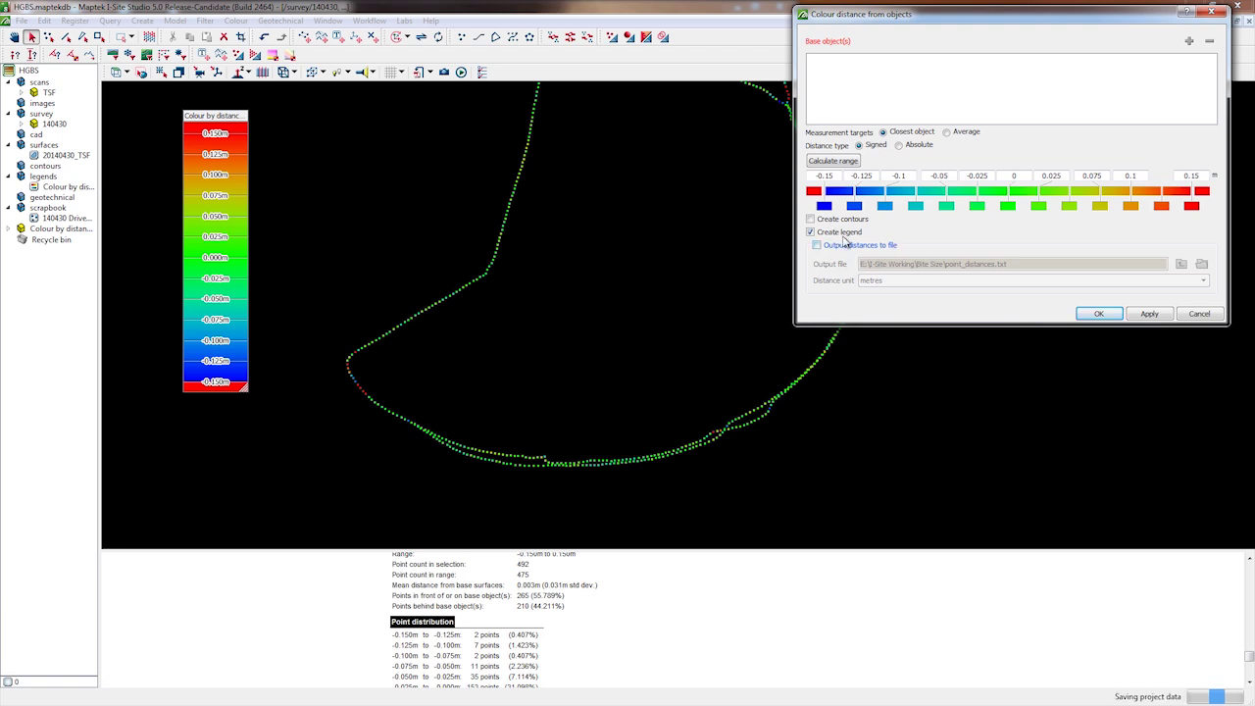
left_click(1213, 12)
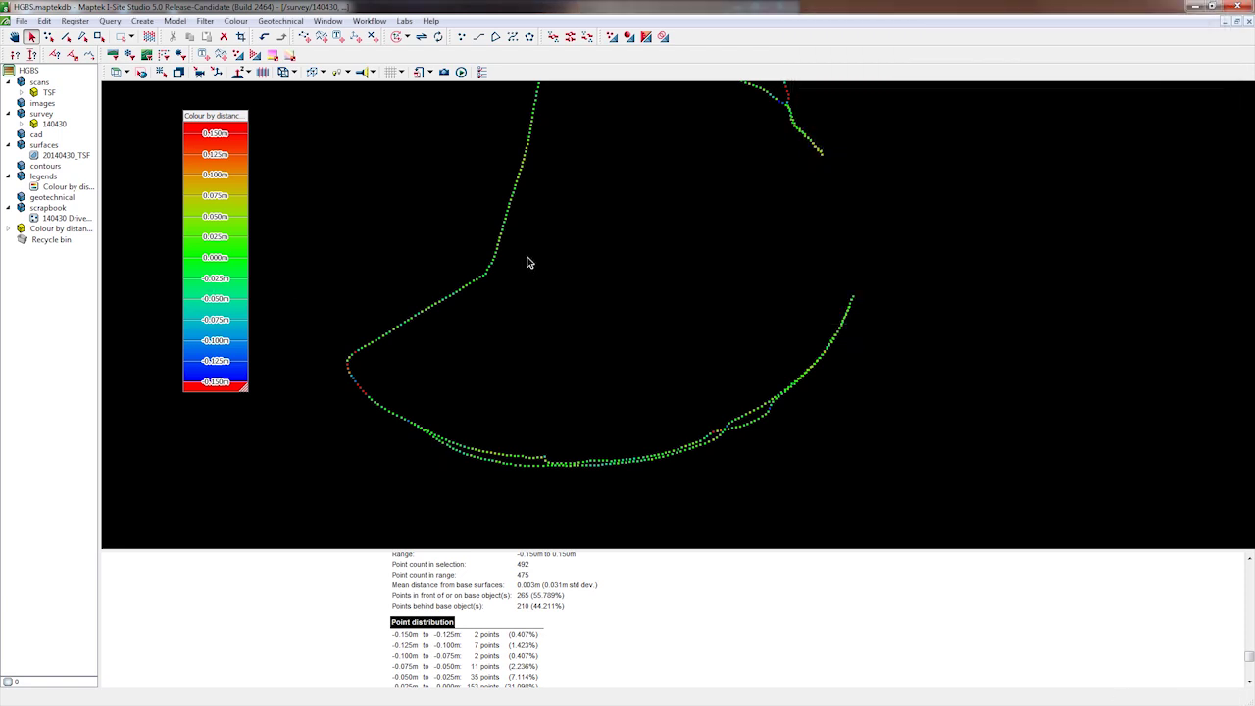
Switch to the Bite Size folder in Windows Explorer and rename point_distances.txt to point_distances.csv
key("alt+Tab")
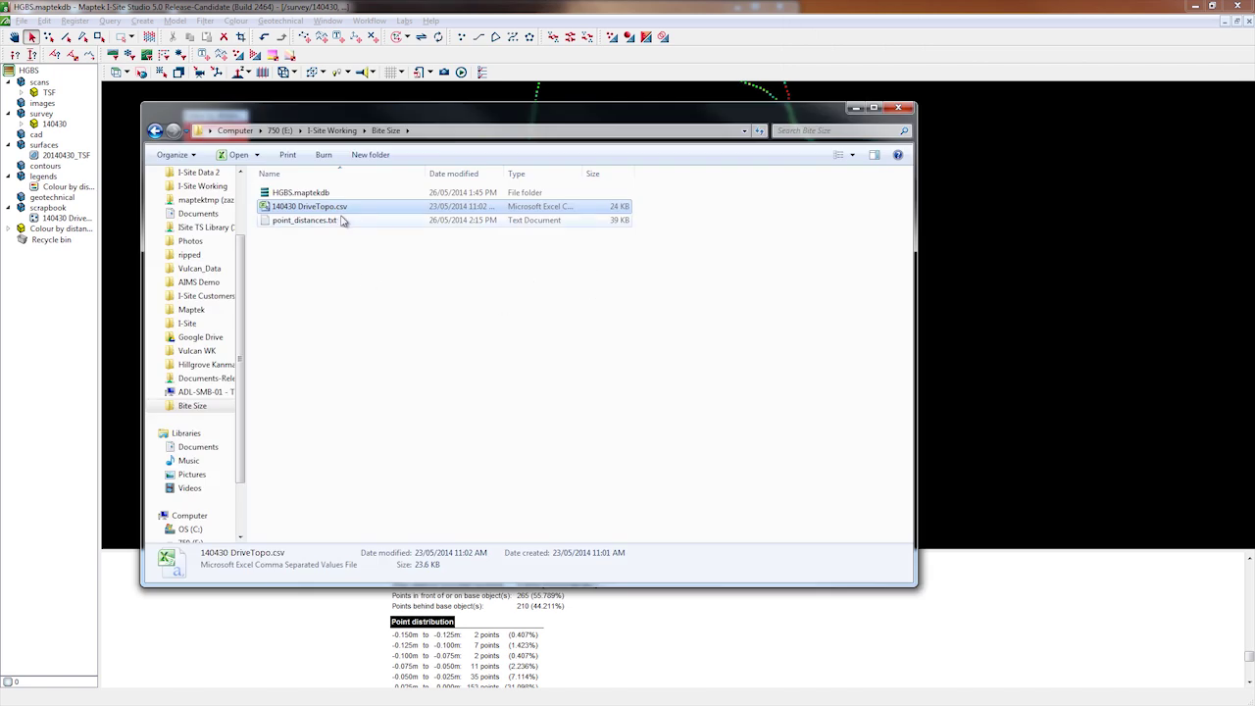
left_click(324, 220)
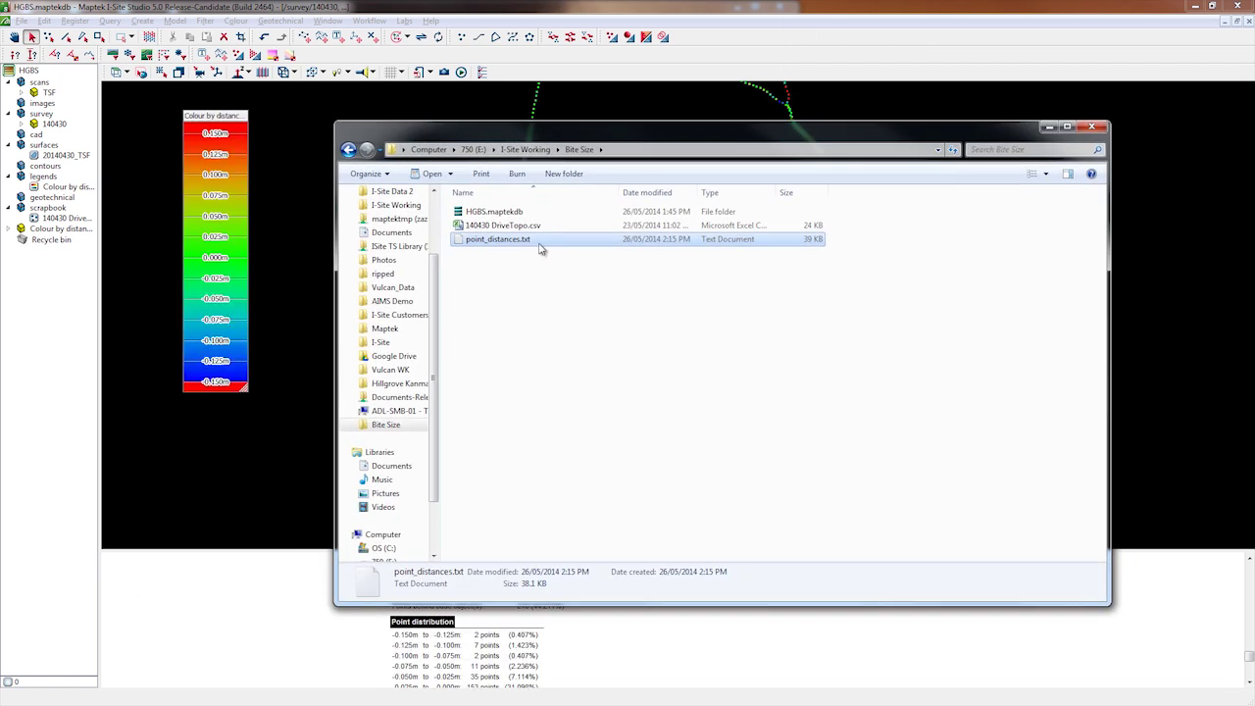
right_click(519, 246)
left_click(594, 504)
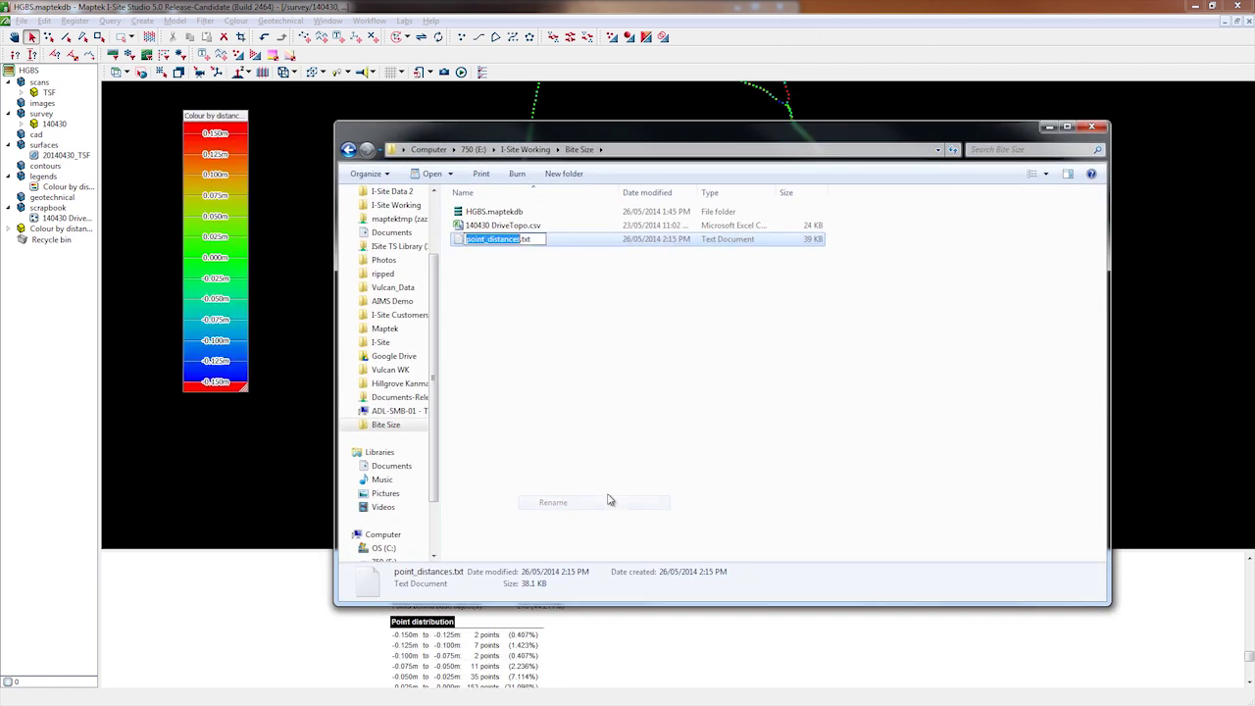
key("End")
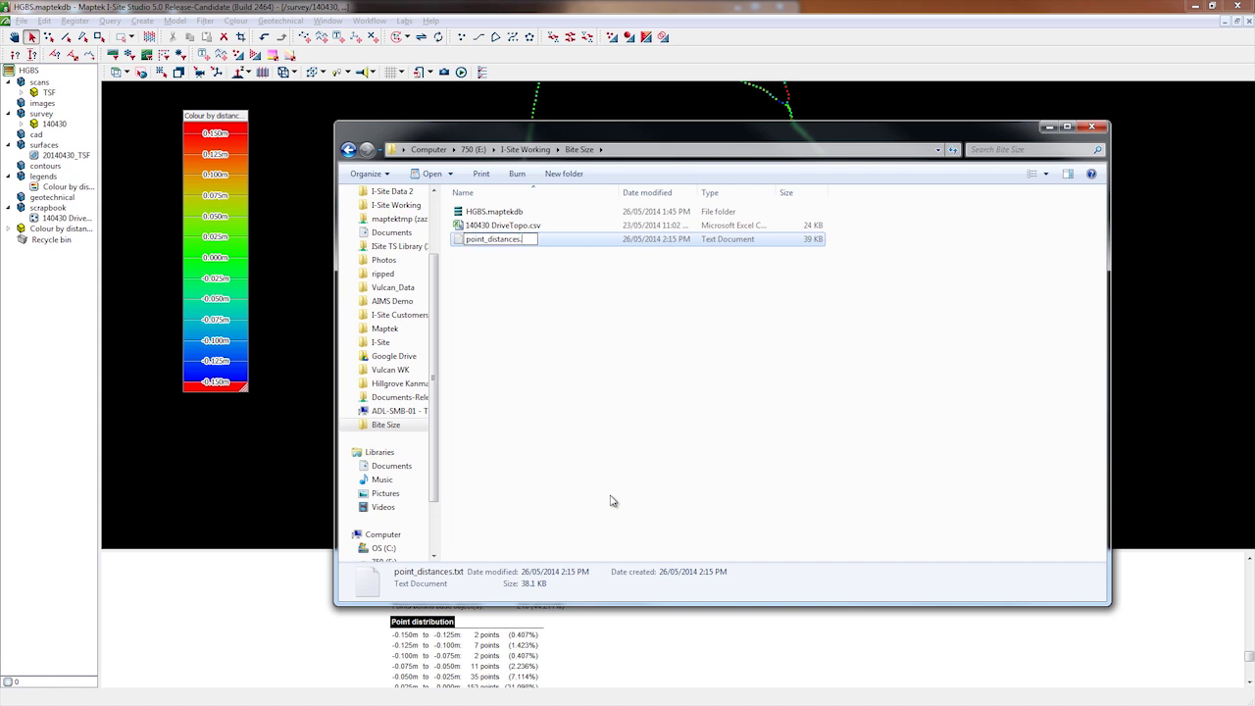
type("csv")
key("Return")
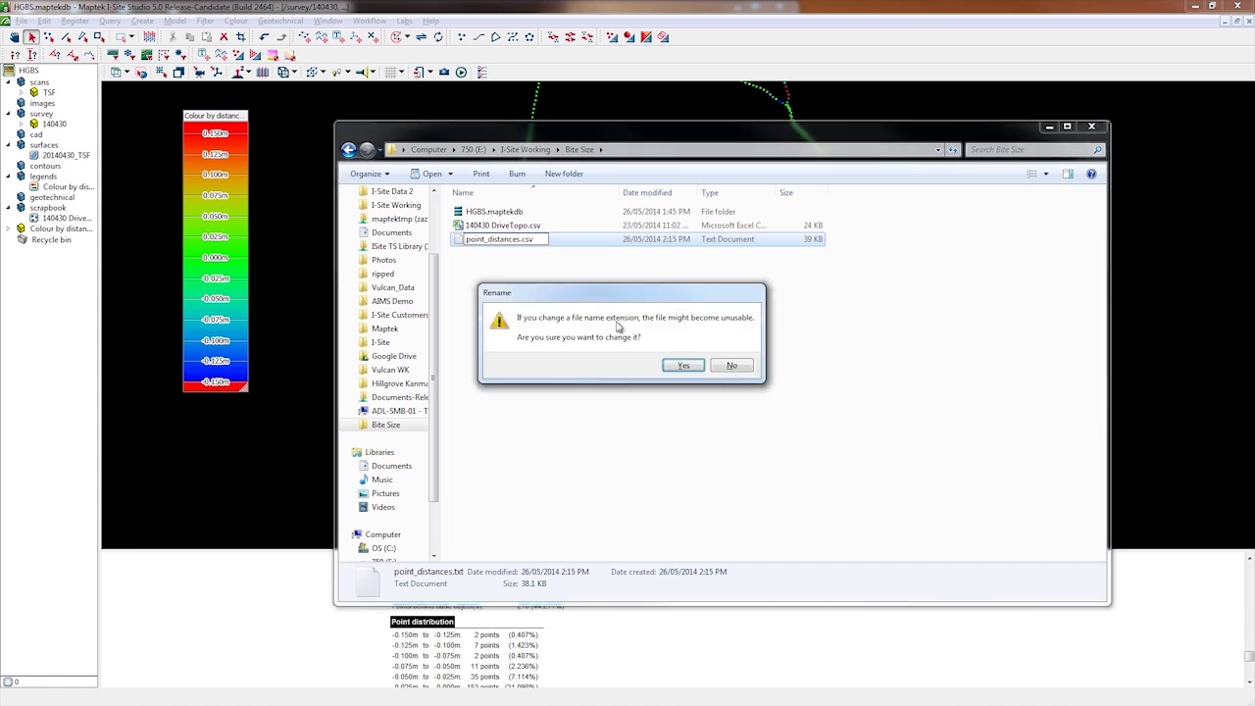
left_click(683, 364)
Open point_distances.csv in Excel and copy the non-numeric distance text 1.#QNAN0 from cell D87
double_click(502, 242)
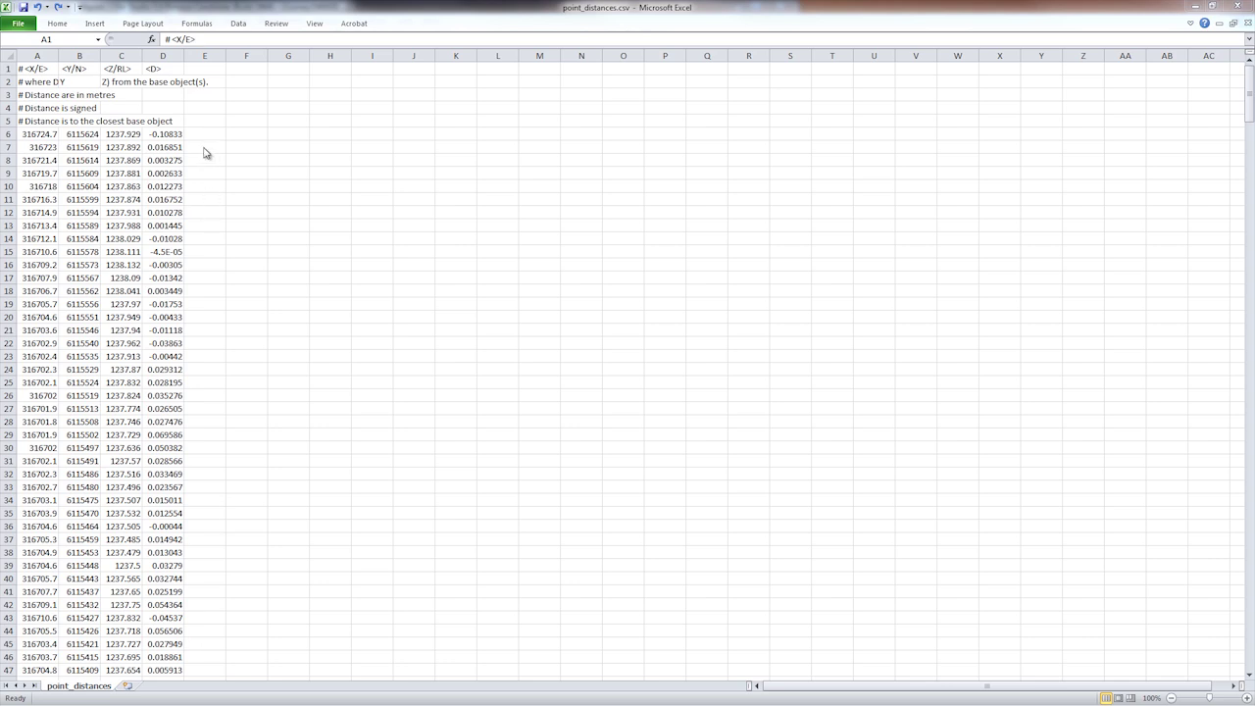
scroll(228, 258, "down", 10)
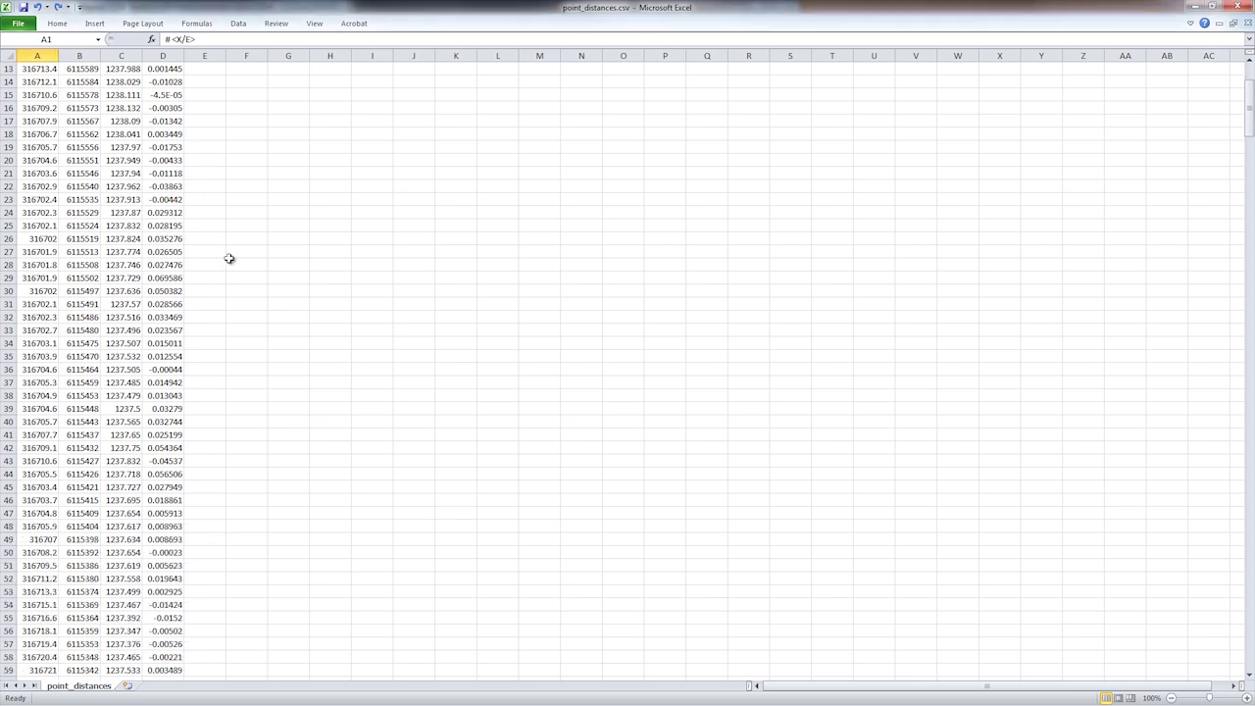
scroll(229, 258, "down", 10)
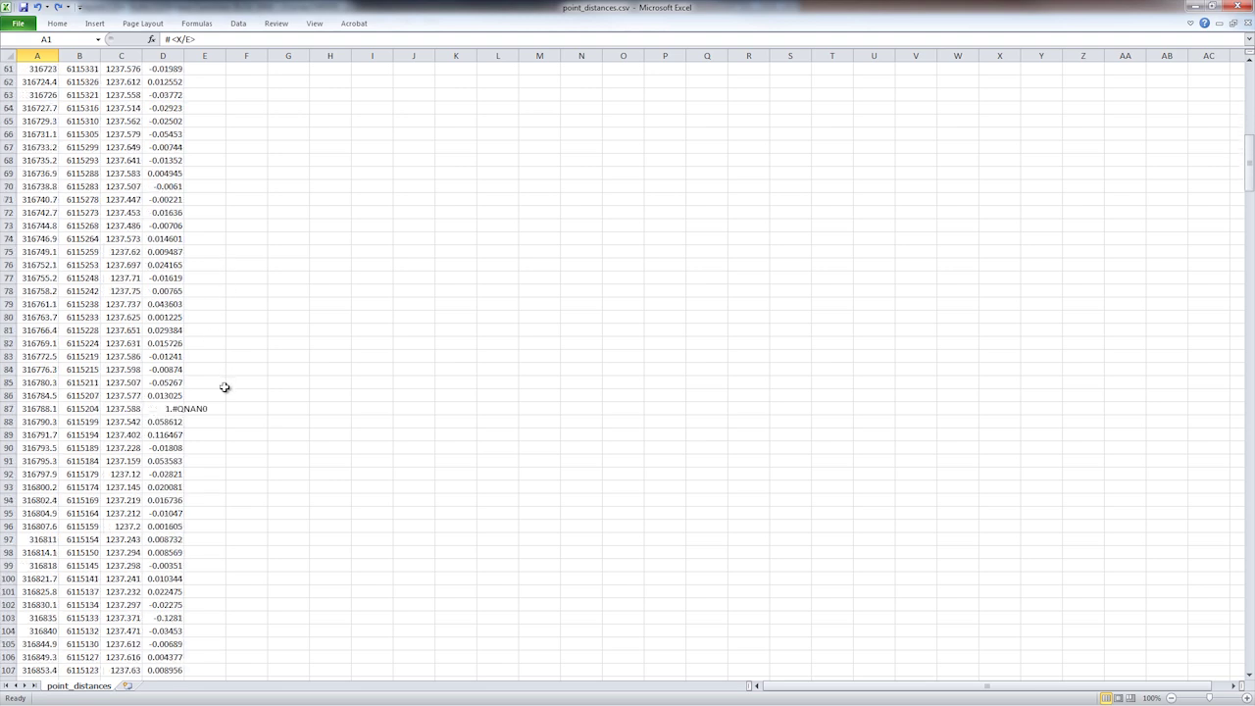
left_click(162, 407)
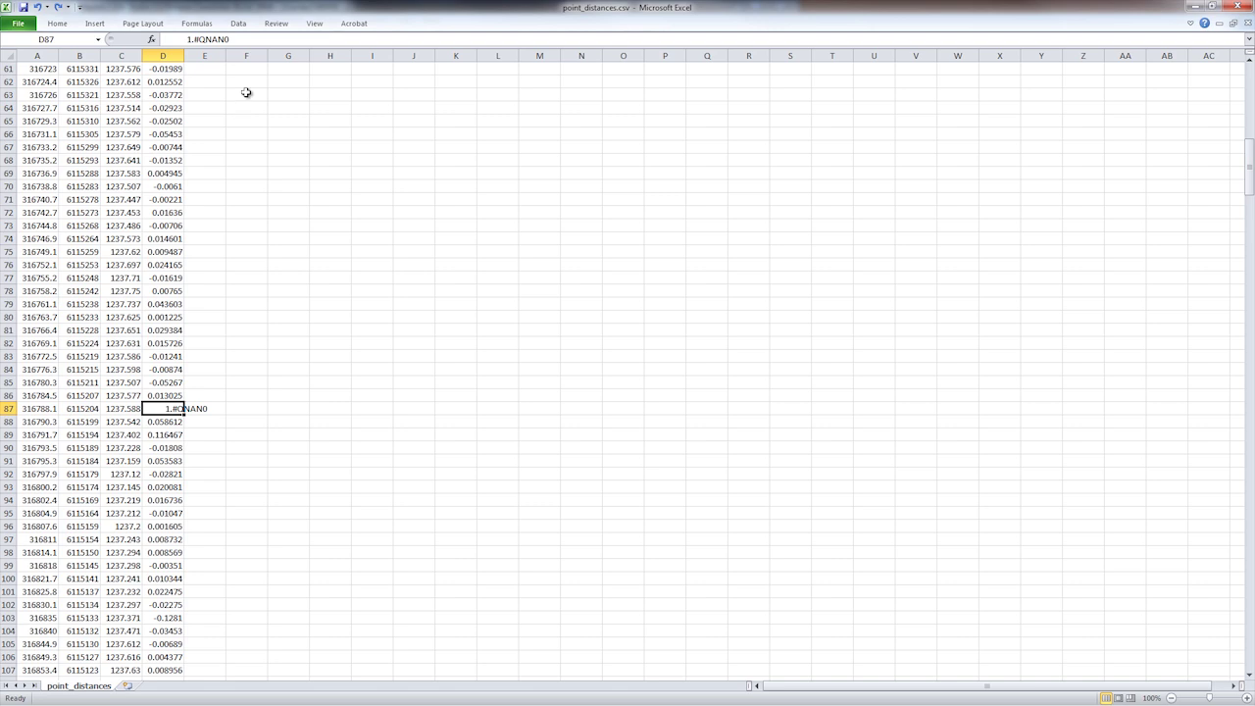
left_click_drag(230, 39, 165, 43)
left_click(242, 148)
Replace every occurrence of the 1.#QNAN0 text in the sheet with 1
scroll(242, 149, "up", 20)
left_click(176, 99)
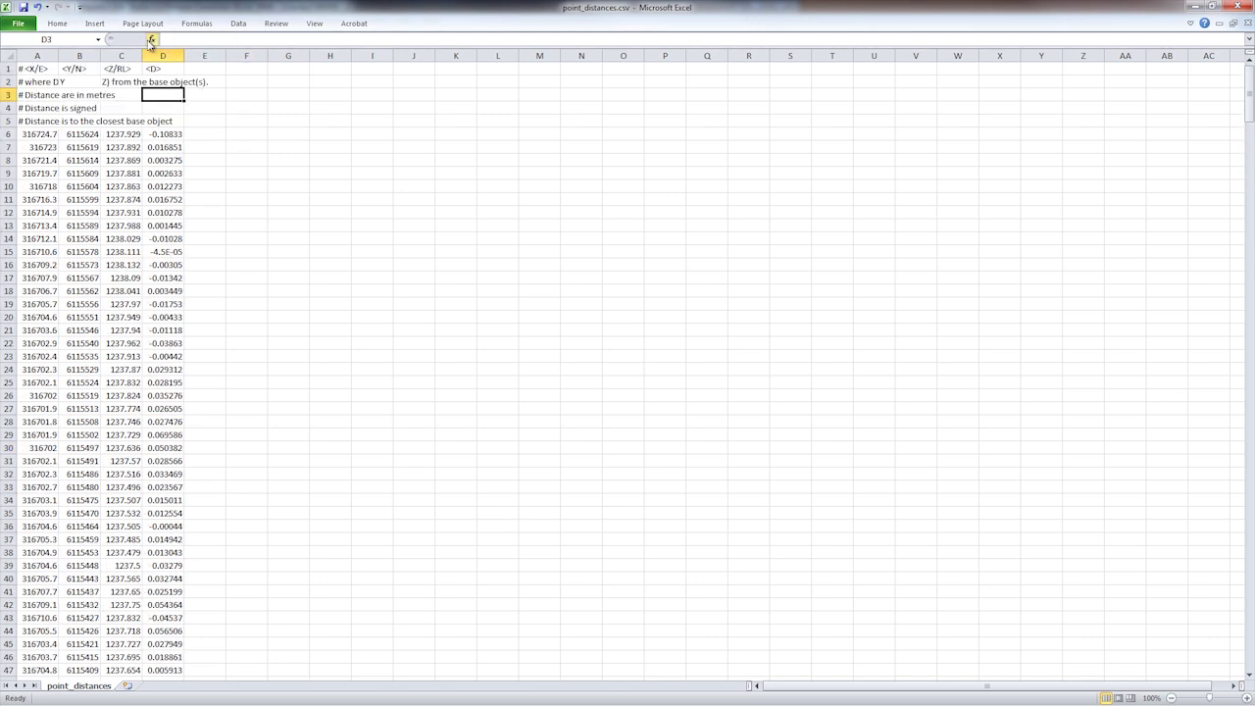
left_click(71, 24)
left_click(1132, 59)
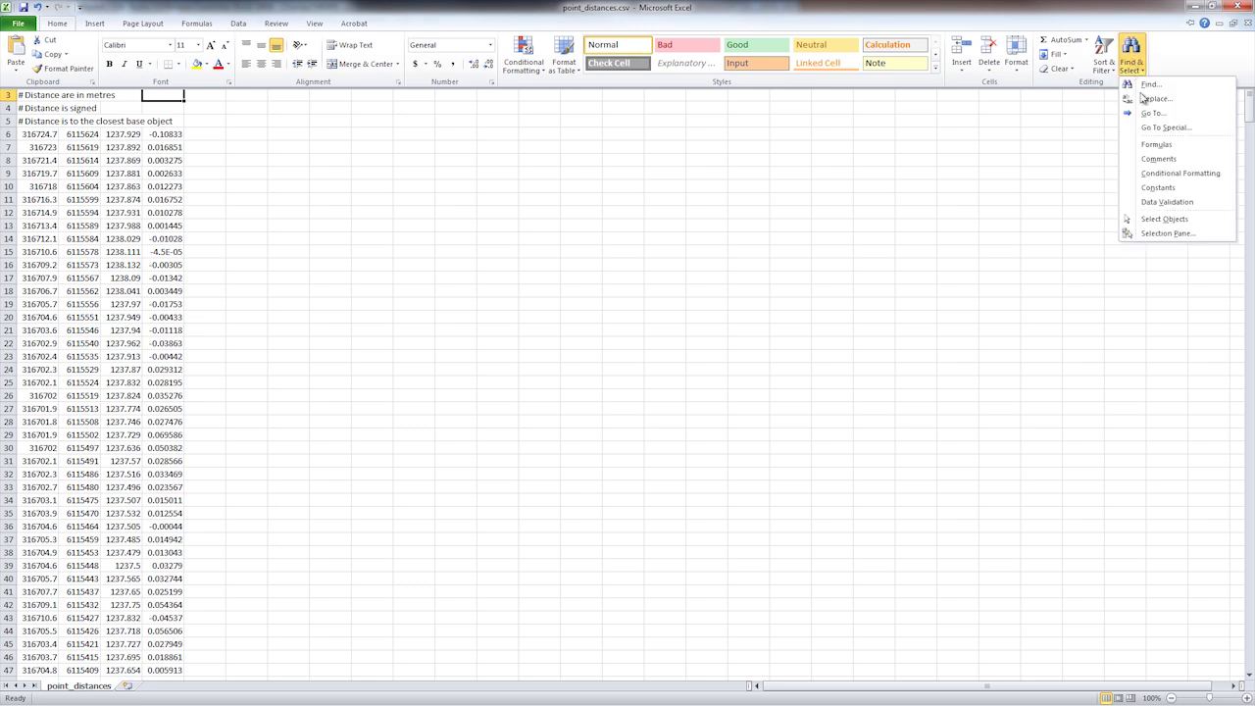
left_click(1154, 99)
left_click_drag(678, 368, 558, 375)
left_click(683, 371)
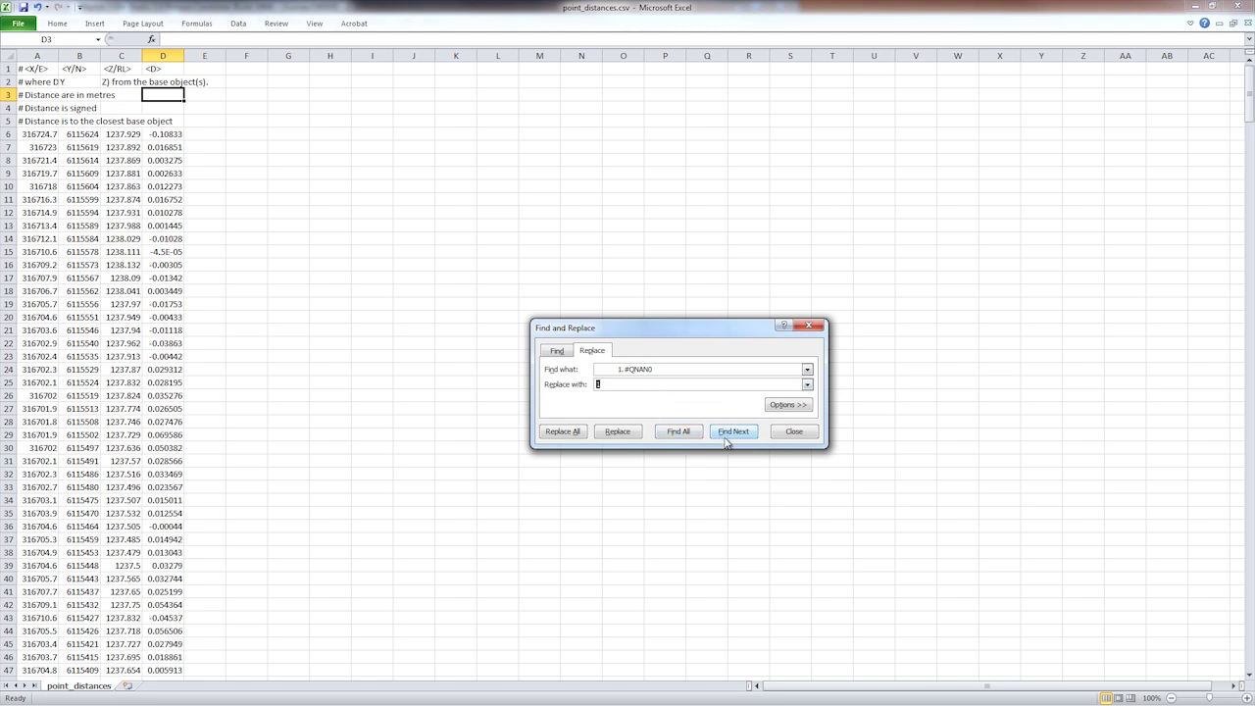
left_click(561, 431)
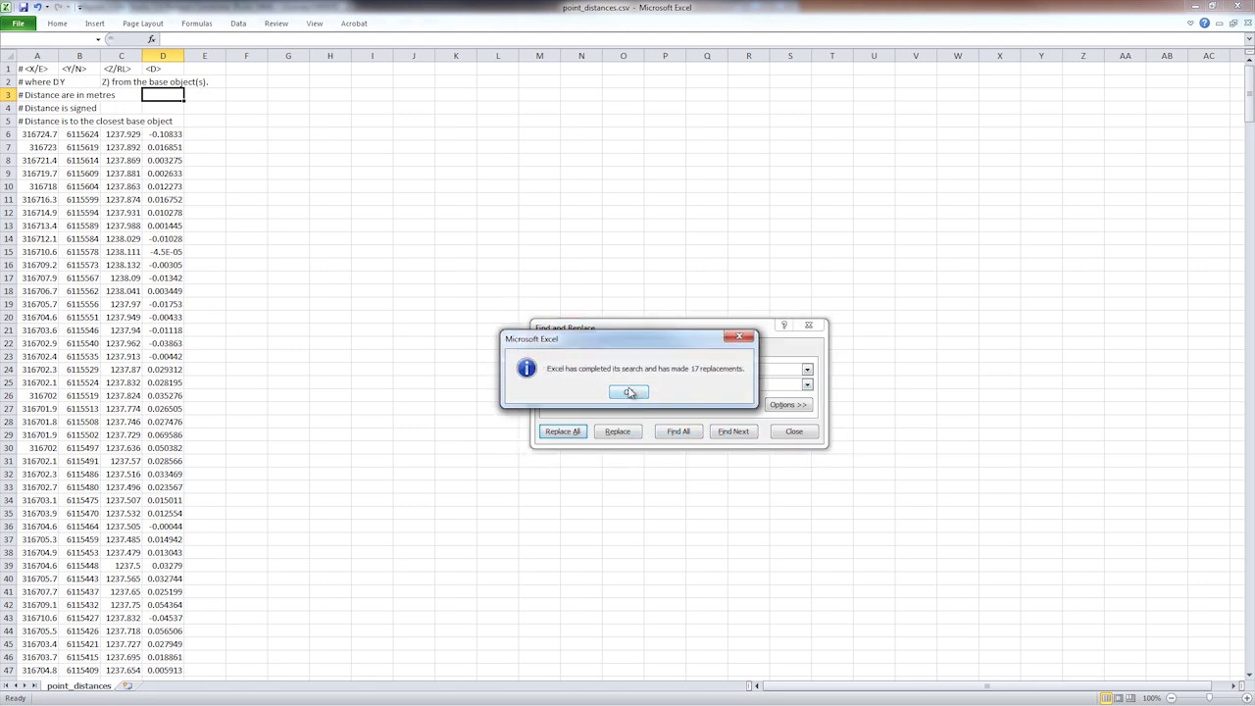
left_click(628, 392)
left_click(810, 328)
Truncate the distances to three decimals with =TRUNC(D6,3) in cell E6 and fill the formula down to E497
left_click(245, 293)
left_click(179, 136)
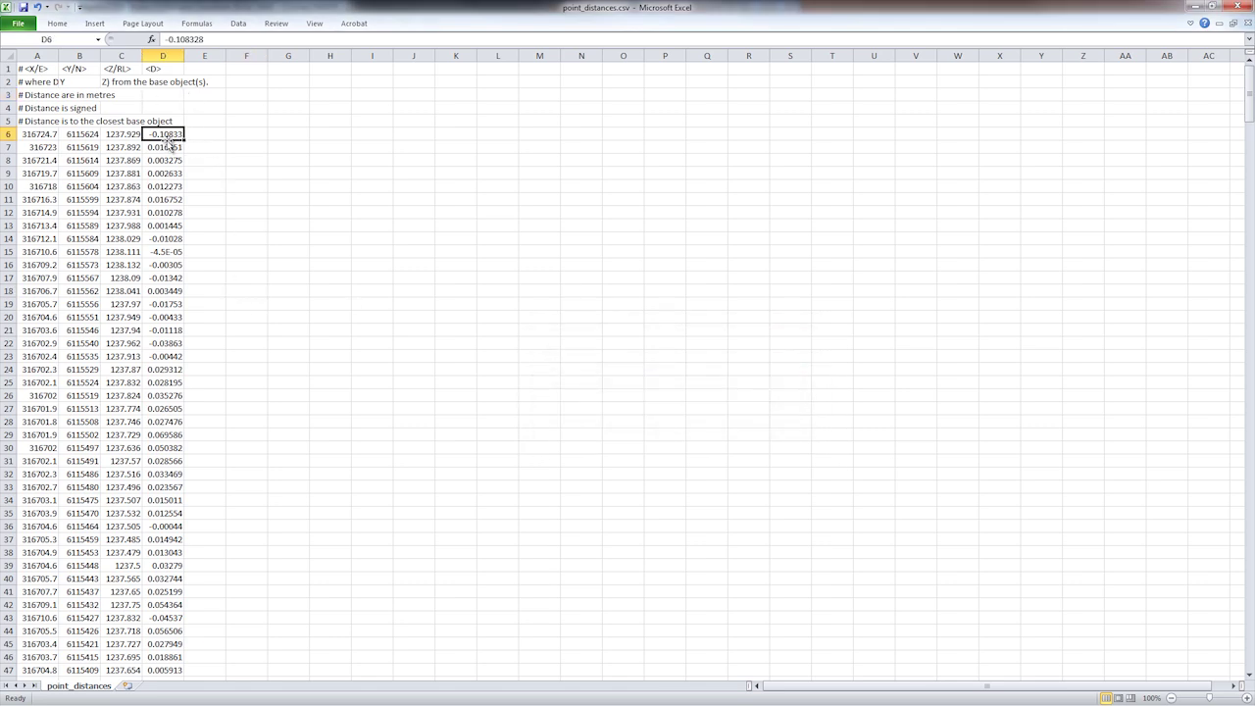
left_click(198, 134)
left_click(191, 40)
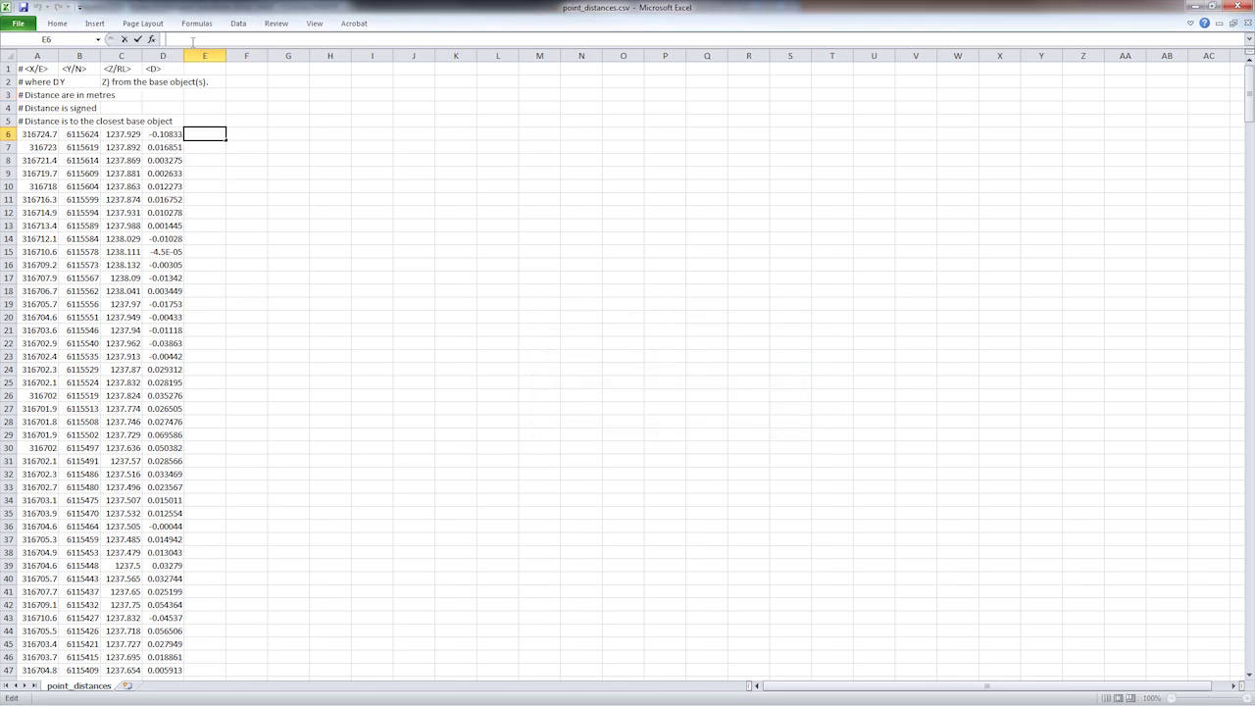
type("=T")
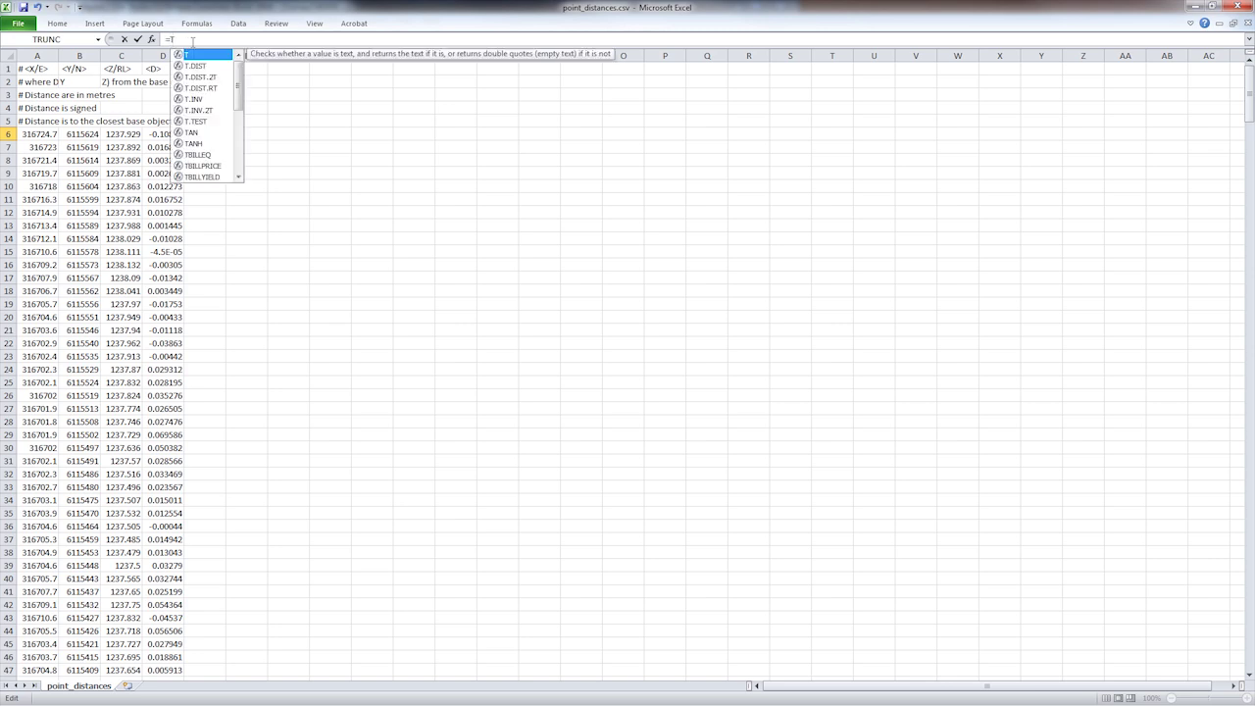
type("runc")
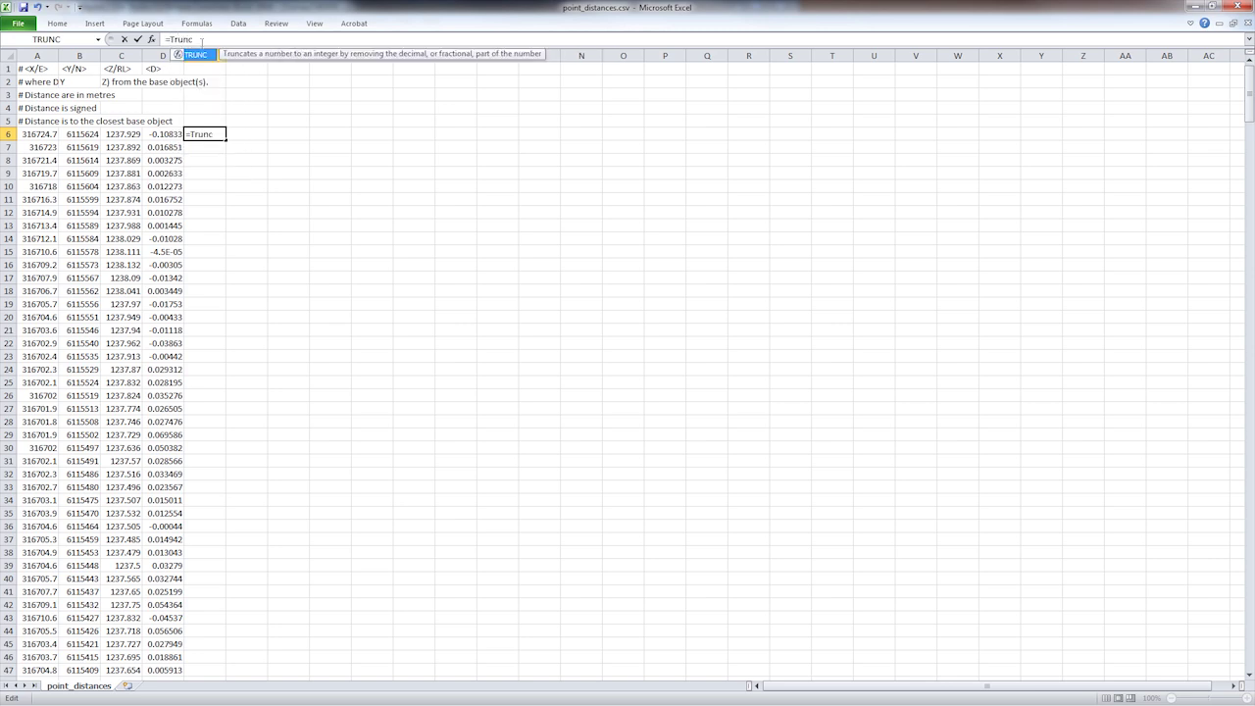
key("Tab")
left_click(170, 134)
type(",3)")
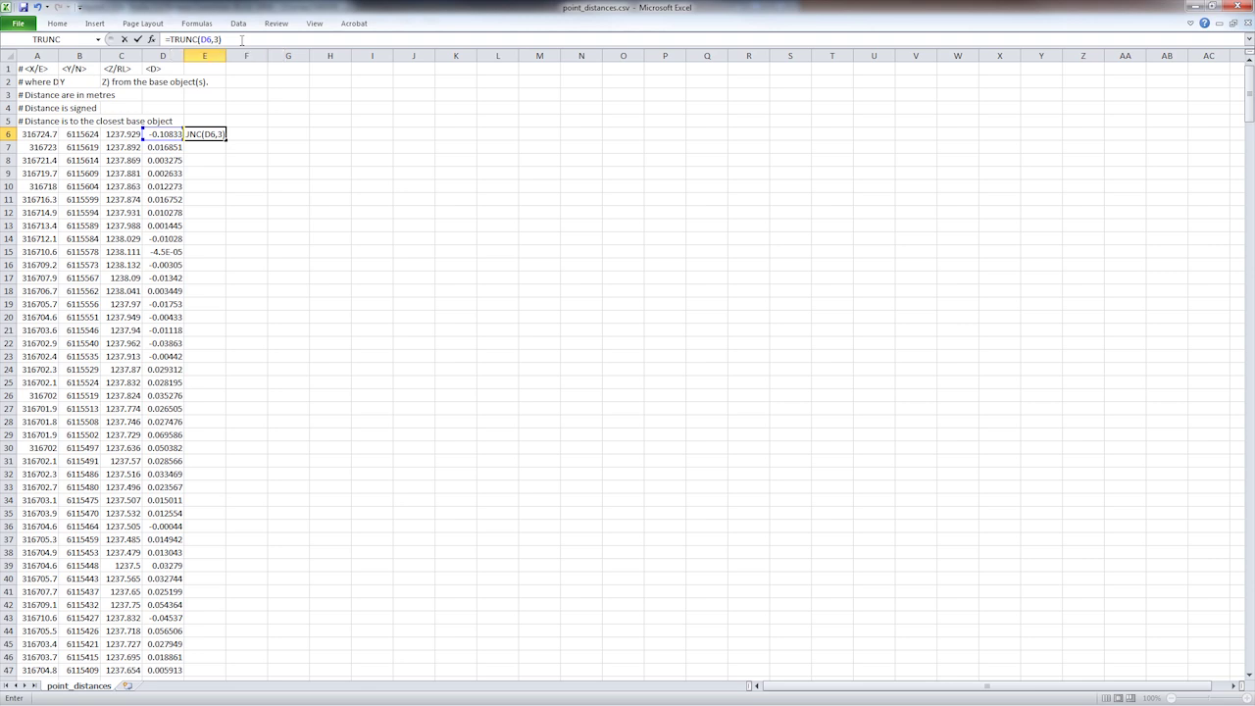
key("Return")
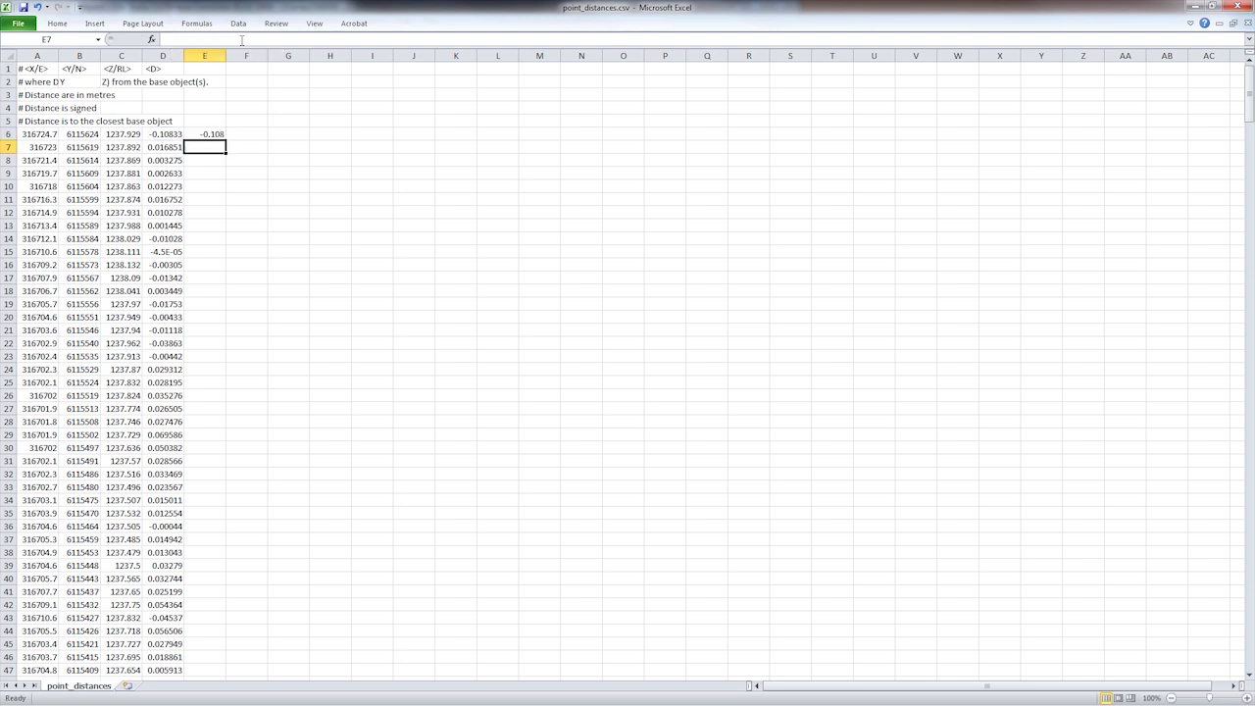
left_click(211, 135)
left_click_drag(228, 140, 204, 665)
Save point_distances.csv, keeping the CSV format, and close Excel
left_click(23, 7)
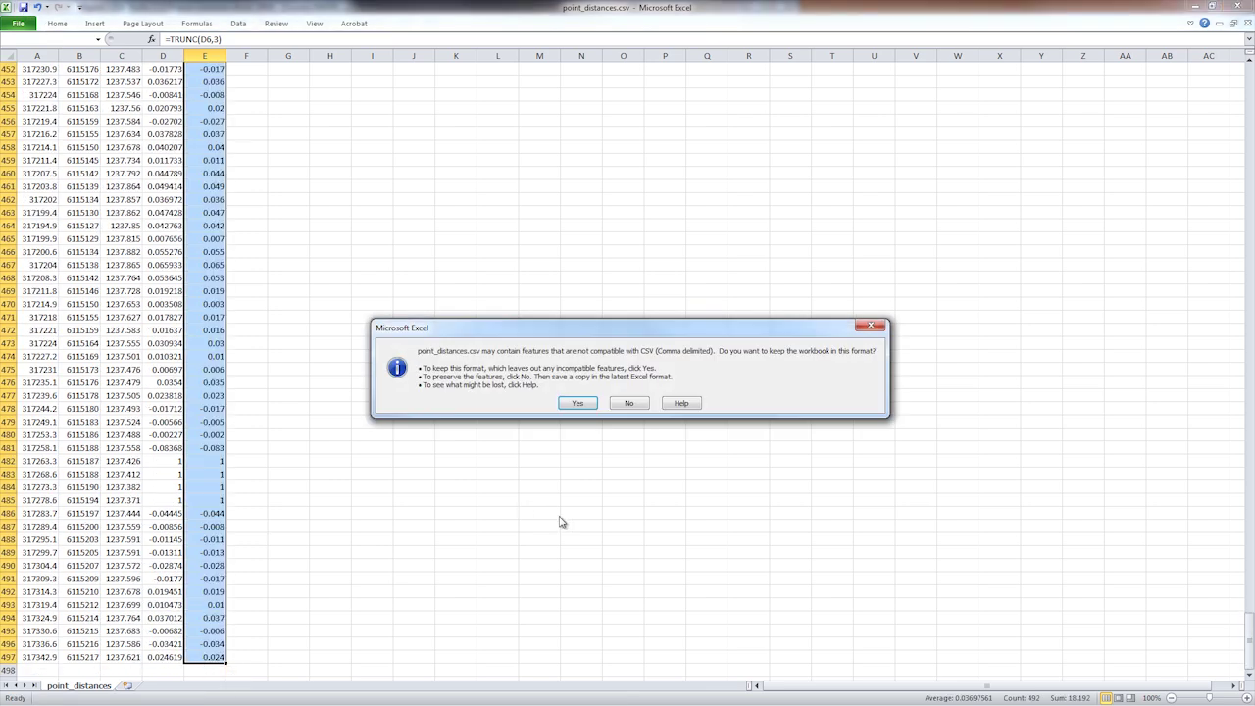
left_click(580, 404)
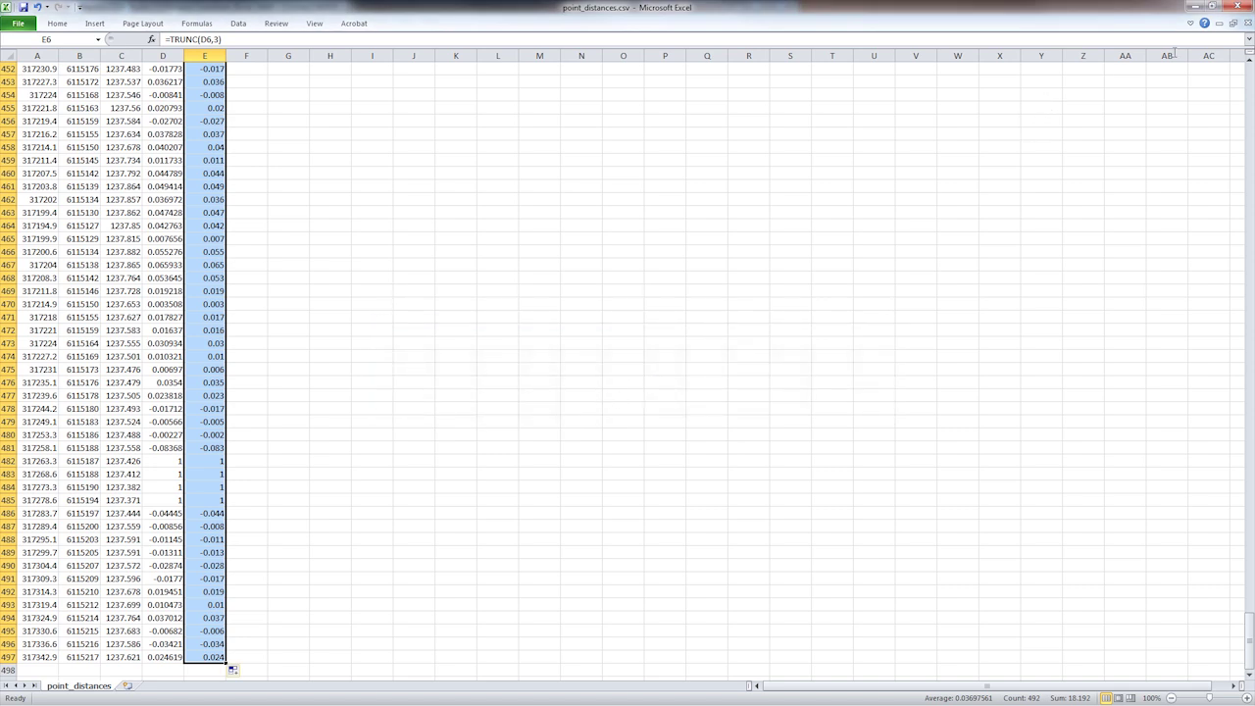
left_click(1240, 6)
left_click(624, 376)
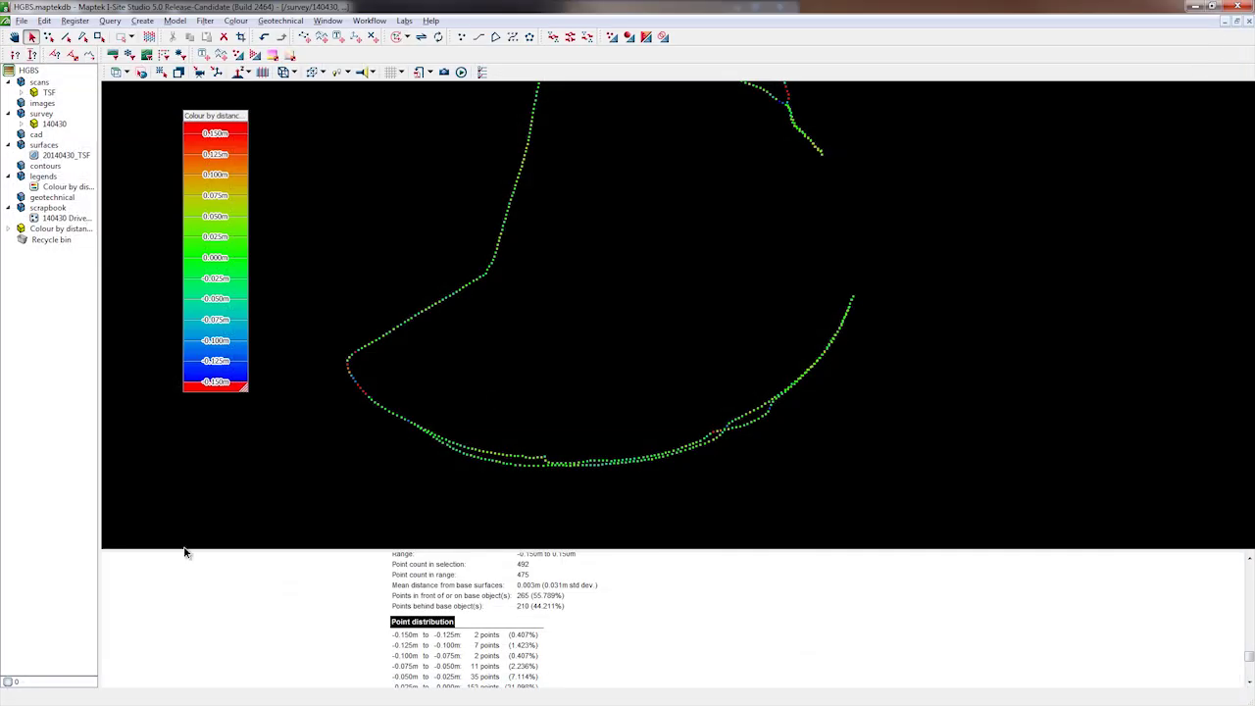
Bring point_distances.csv from the Bite Size folder into I-Site Studio and choose a custom text import for it
key("alt+Tab")
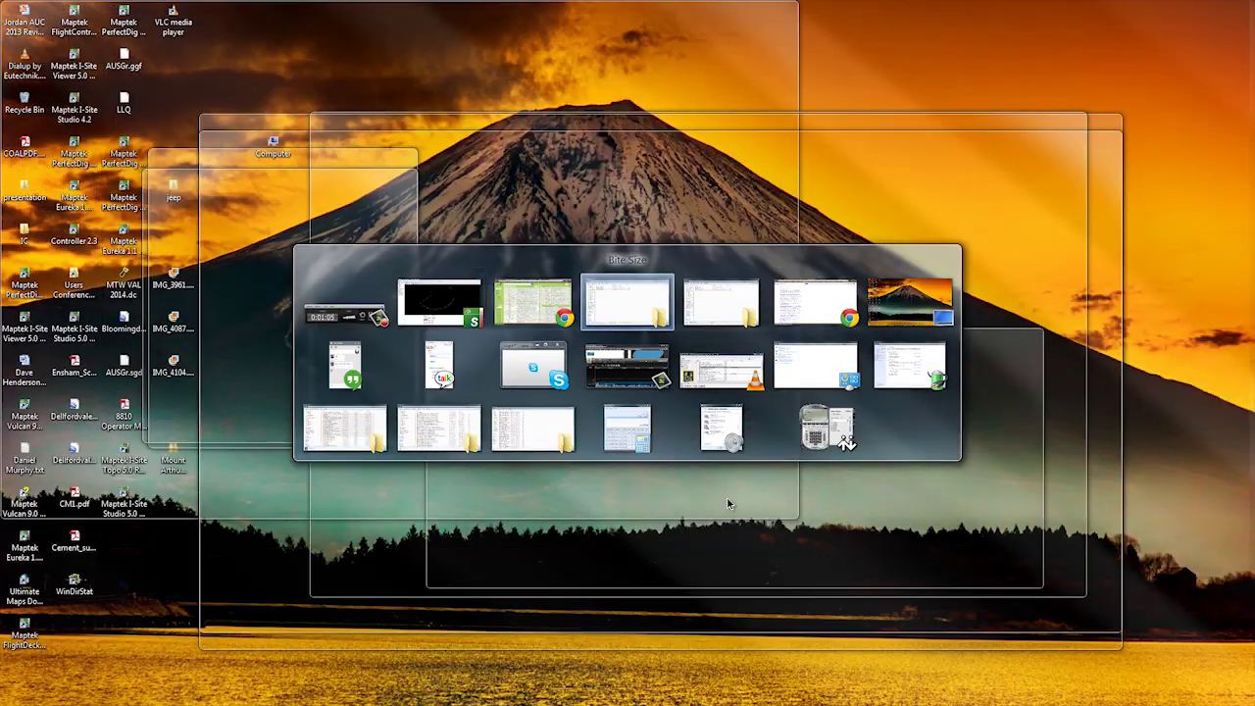
left_click(621, 357)
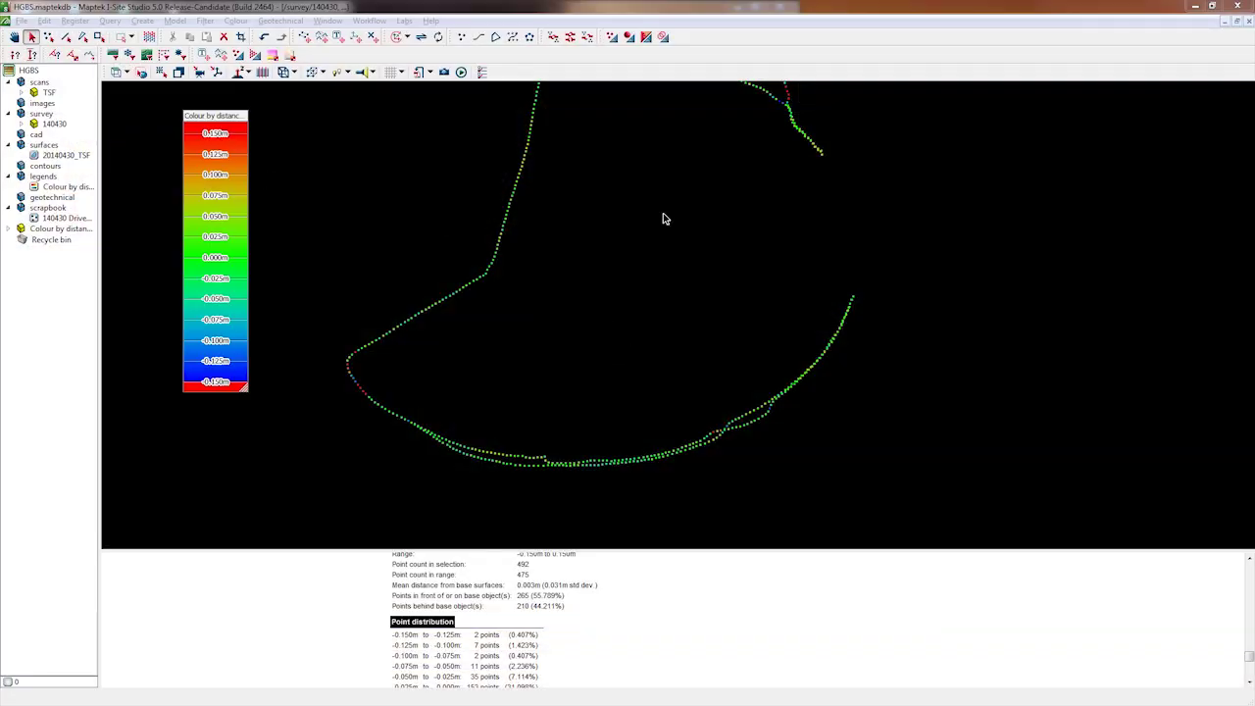
left_click_drag(1254, 178, 350, 224)
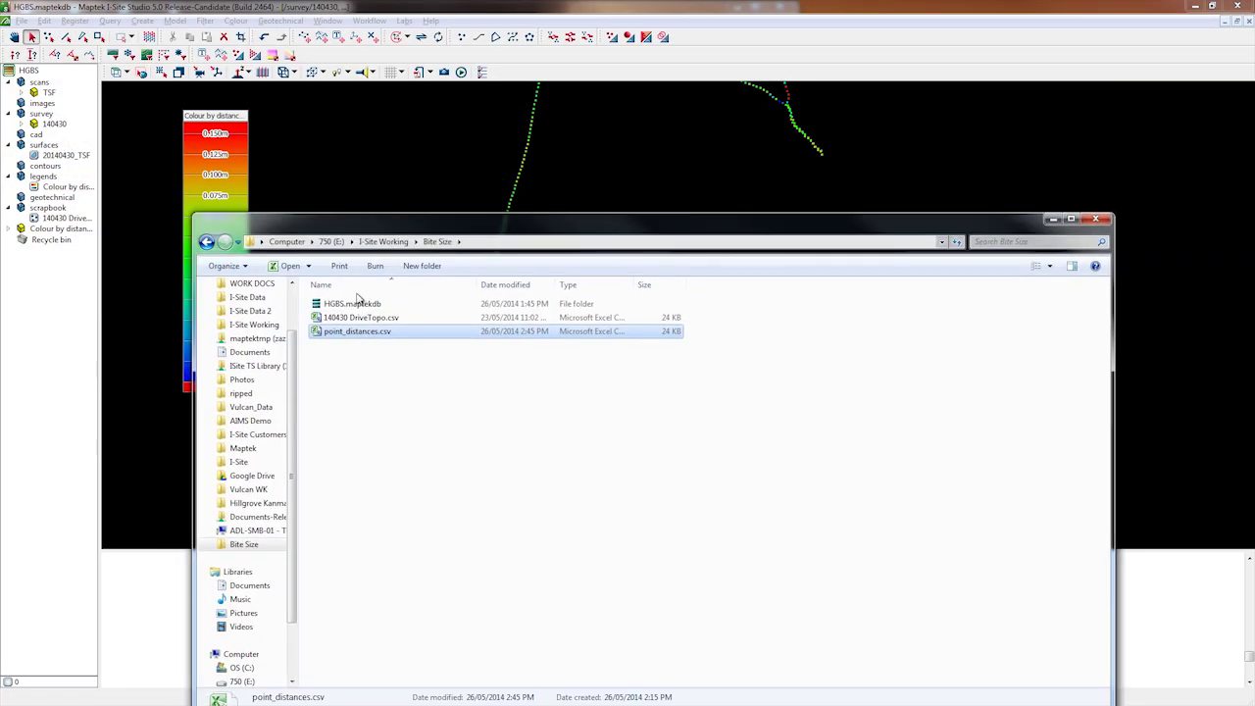
left_click_drag(354, 333, 452, 181)
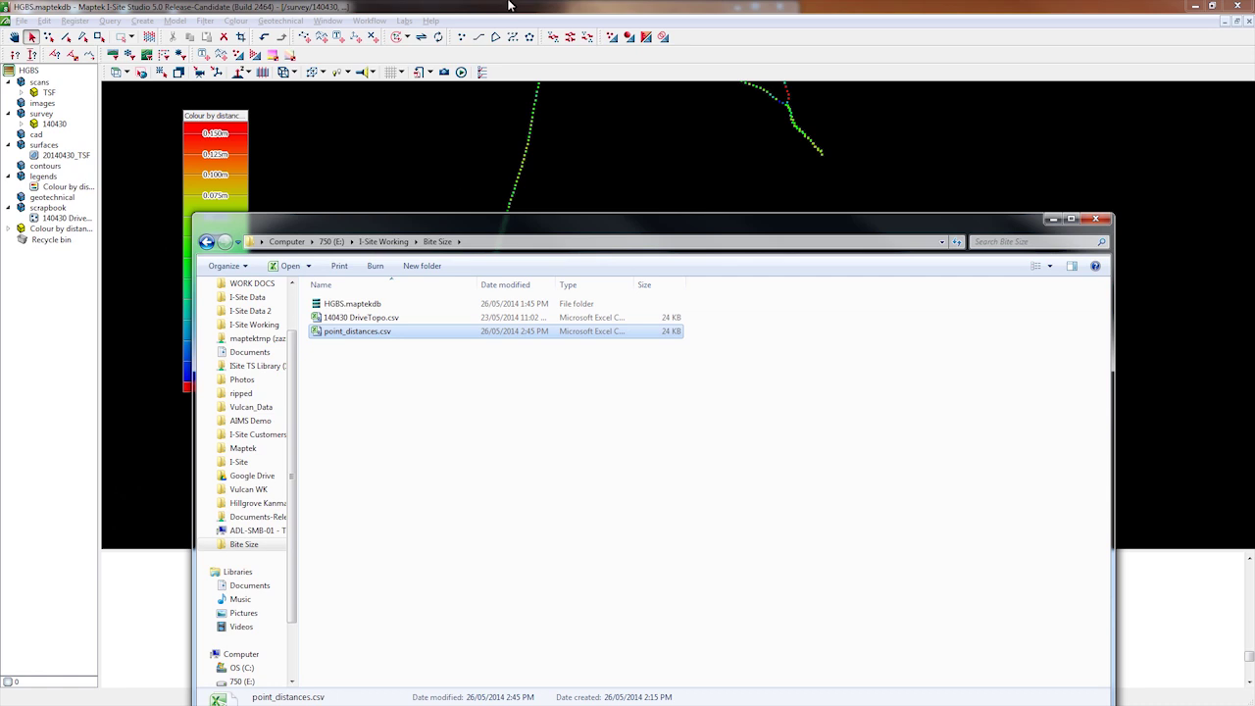
left_click(626, 341)
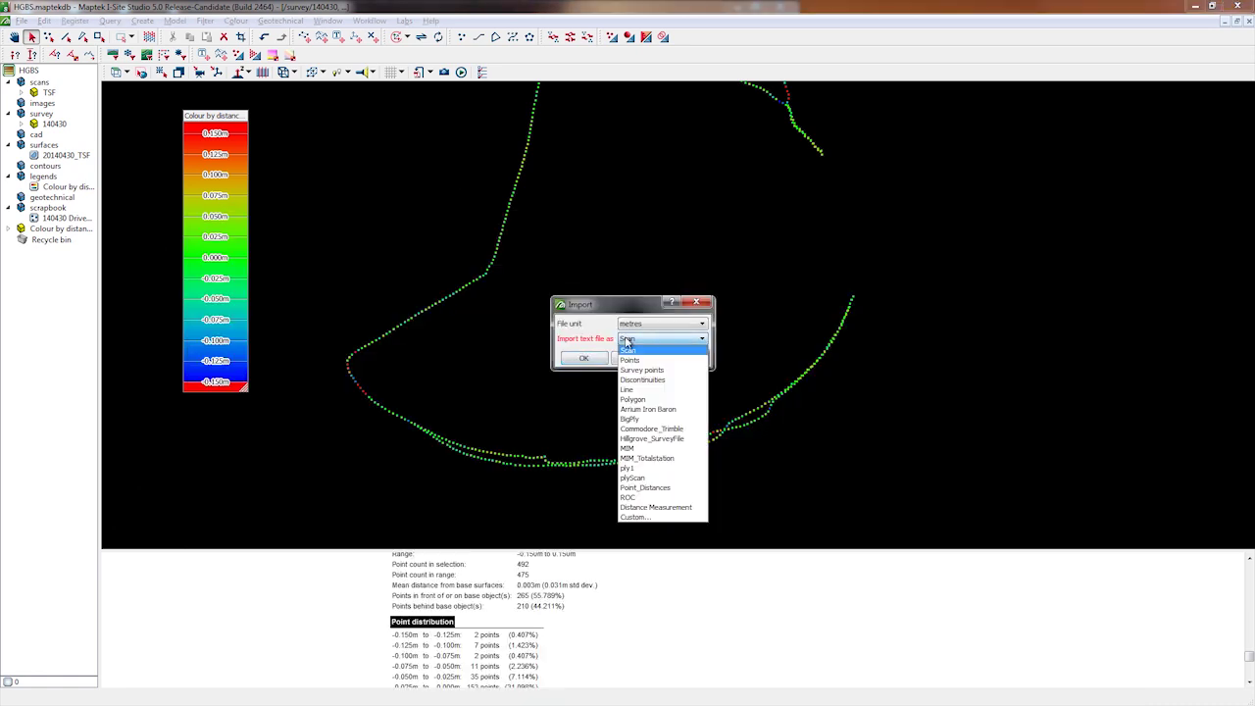
left_click(632, 516)
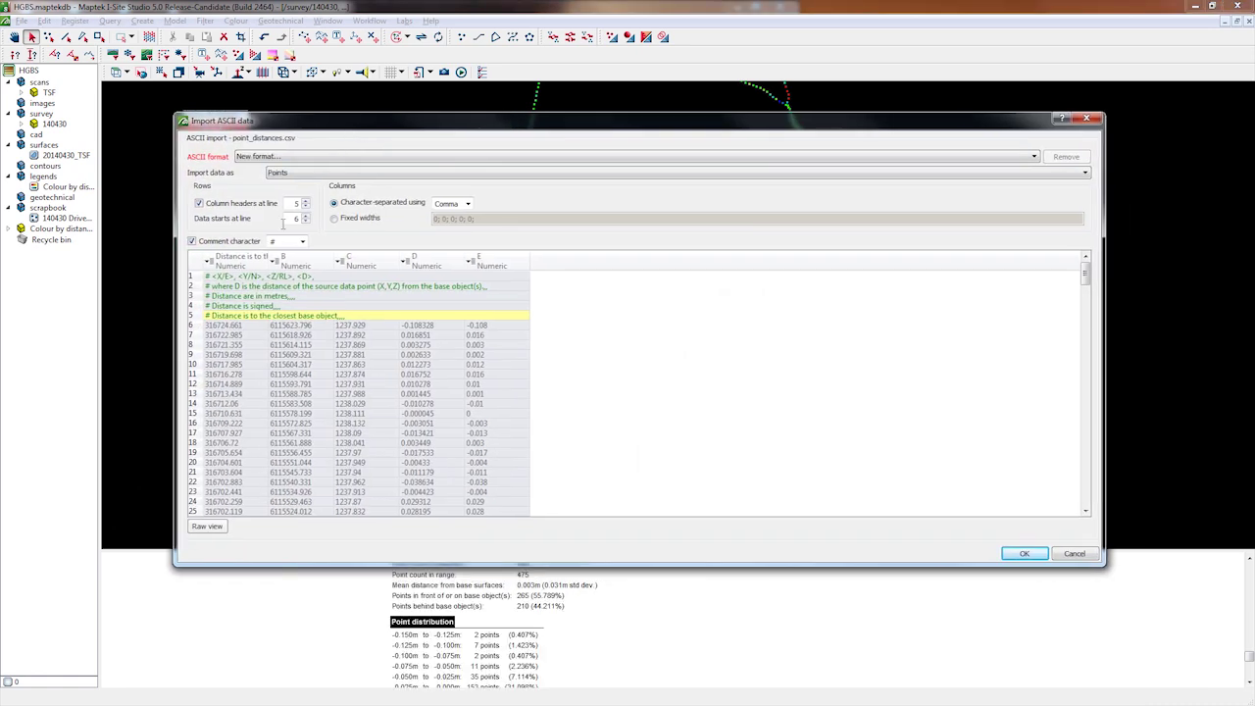
Set the data to import as survey points, assigning the first three columns to X, Y and Z coordinates and column E to point label
left_click(310, 175)
left_click(290, 203)
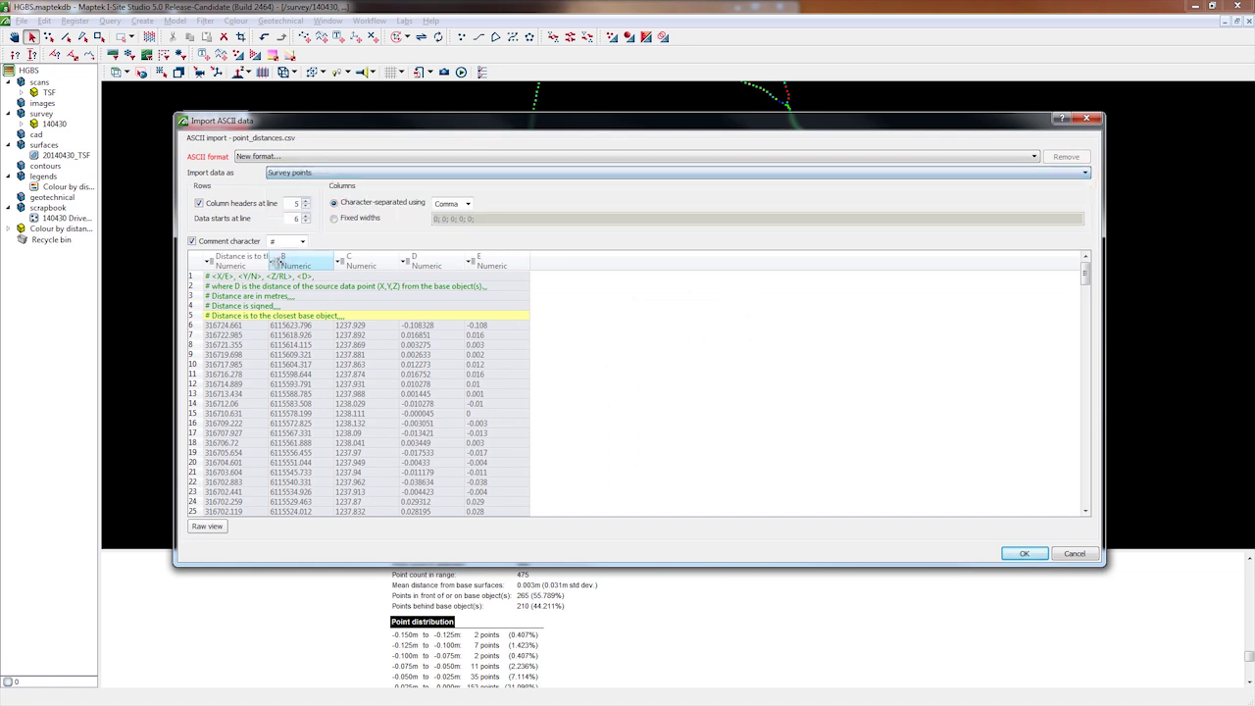
left_click(236, 260)
left_click(253, 300)
left_click(294, 261)
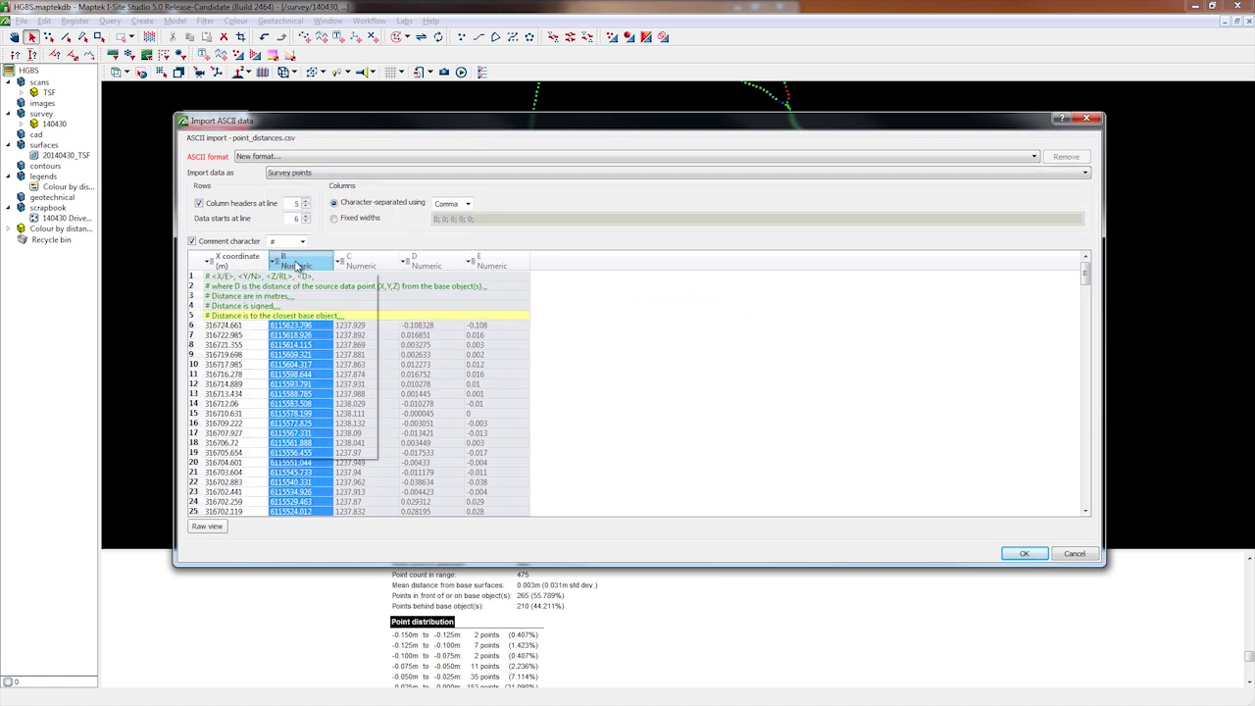
left_click(303, 323)
left_click(360, 262)
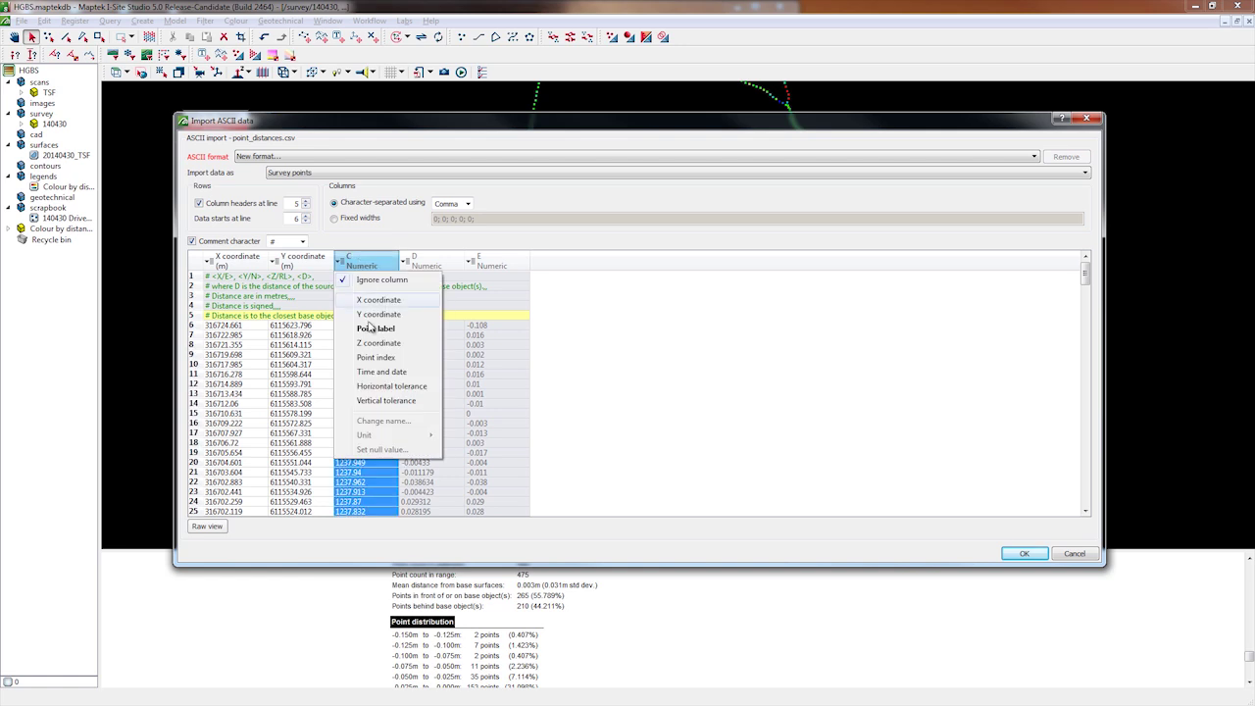
left_click(371, 346)
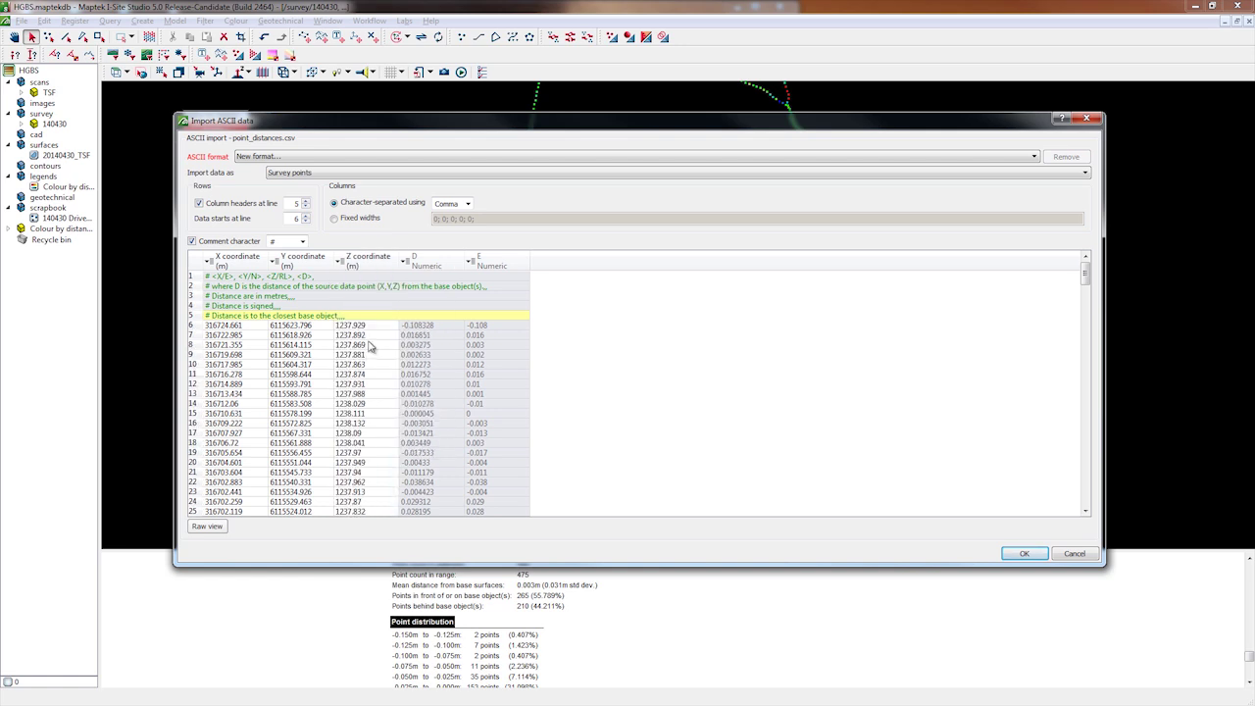
left_click(491, 263)
left_click(498, 333)
Save the custom ASCII import format as Distances and import the file with that format
left_click(1022, 553)
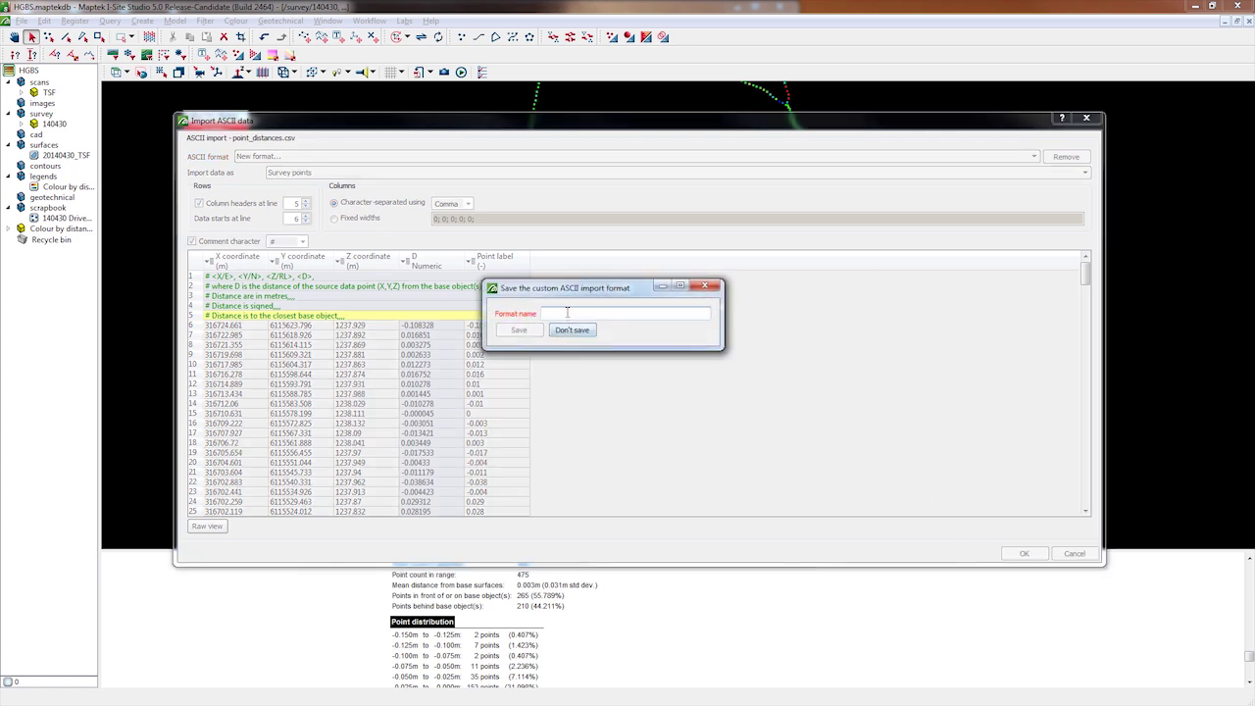
type("Distances")
left_click(520, 330)
left_click(647, 339)
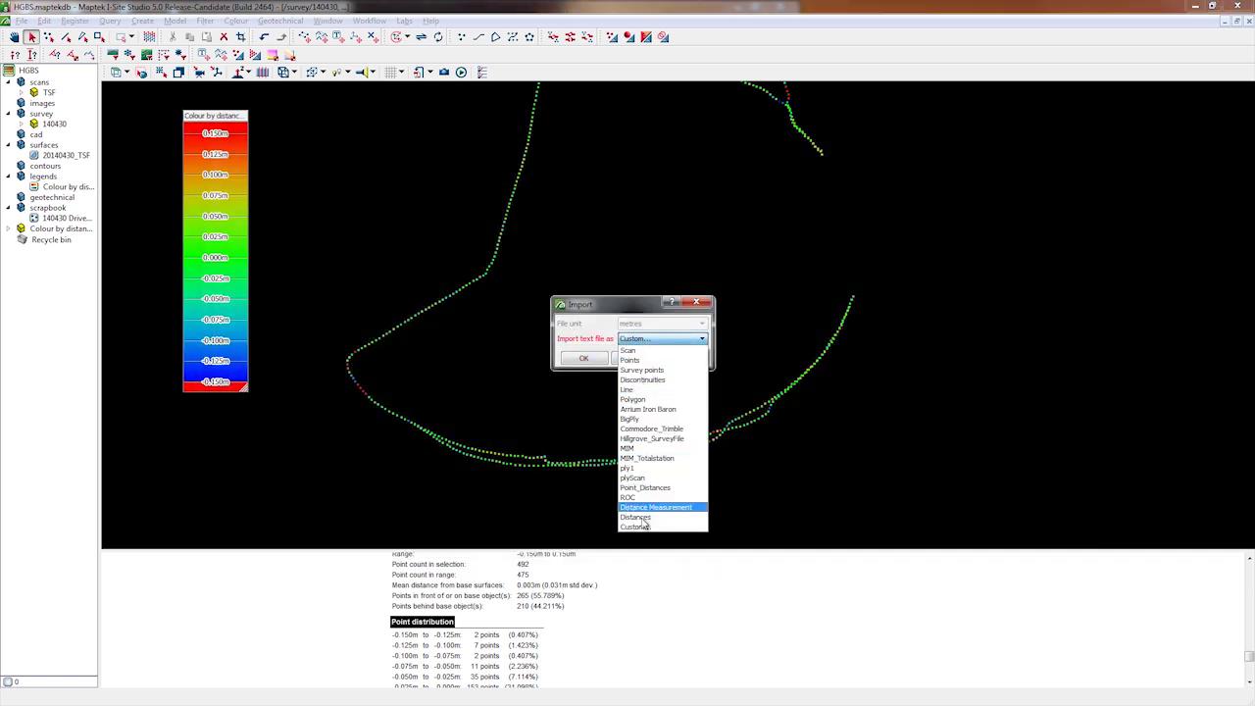
left_click(644, 516)
left_click(595, 362)
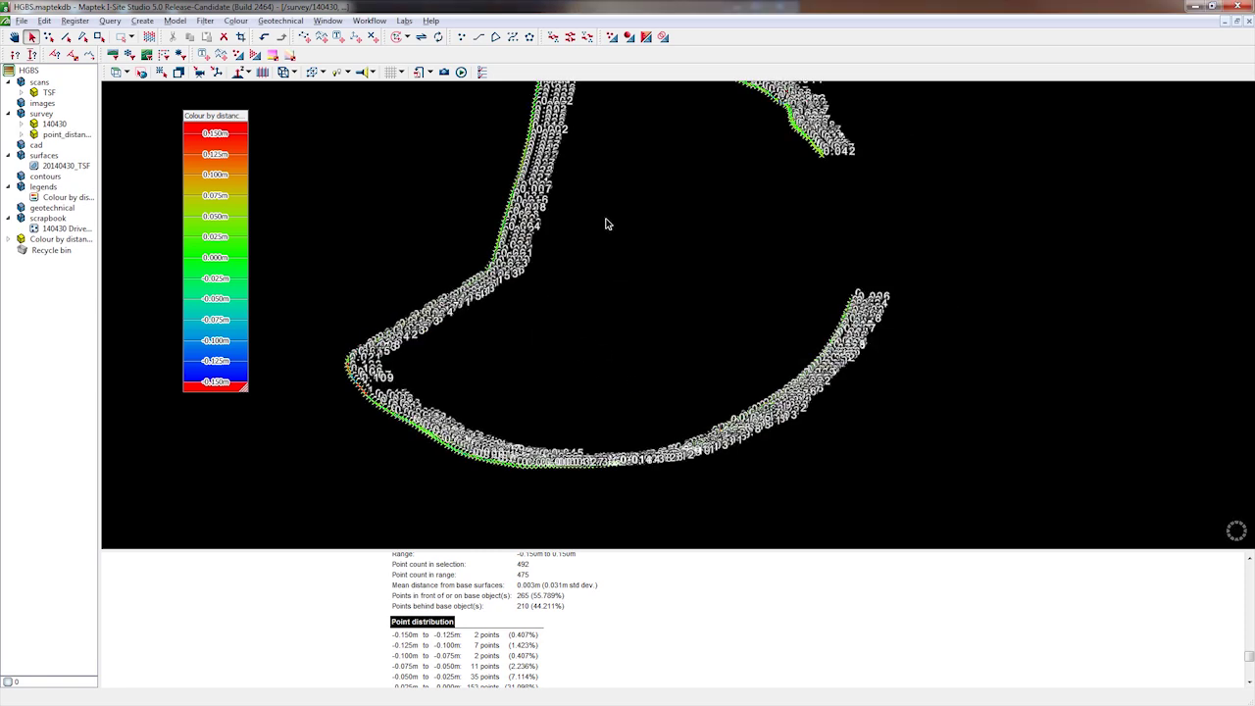
Examine the distance labels on the imported points, including the stretches labelled 1 along the drive survey
scroll(532, 182, "up", 5)
left_click_drag(442, 229, 580, 239)
scroll(560, 313, "up", 5)
scroll(608, 364, "down", 6)
left_click_drag(699, 276, 640, 472)
left_click_drag(679, 253, 610, 488)
left_click_drag(701, 214, 482, 467)
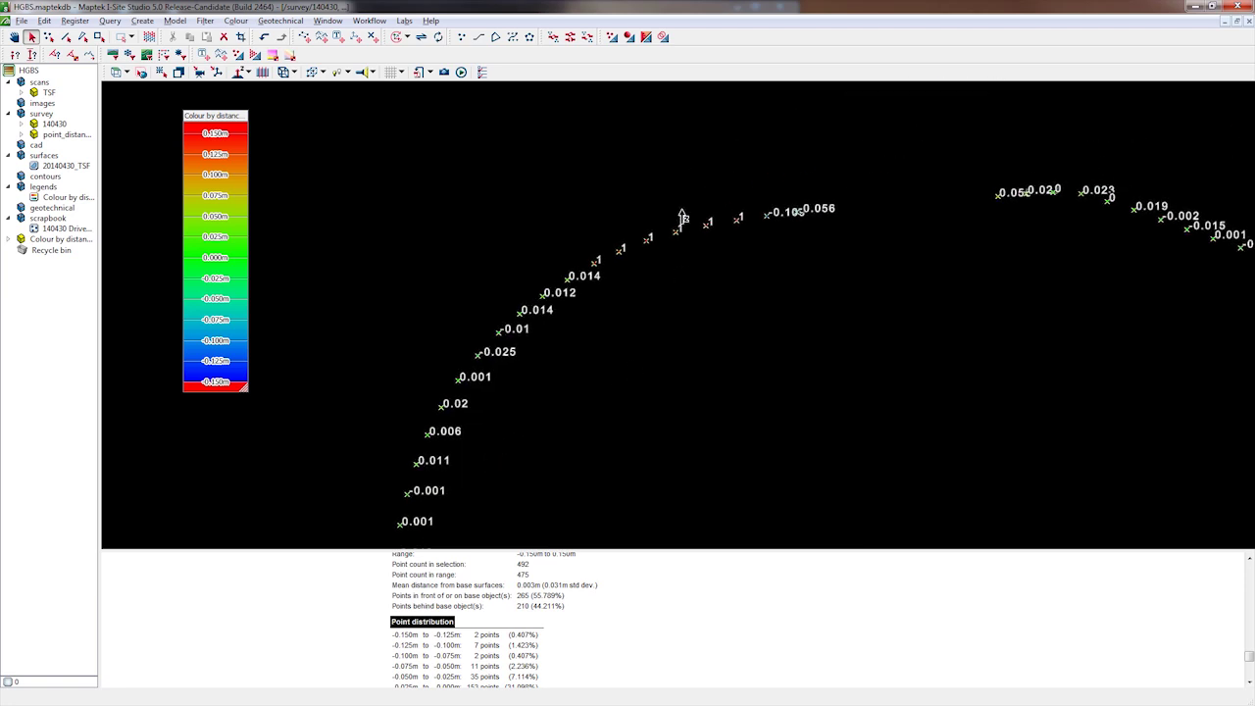
scroll(683, 218, "up", 4)
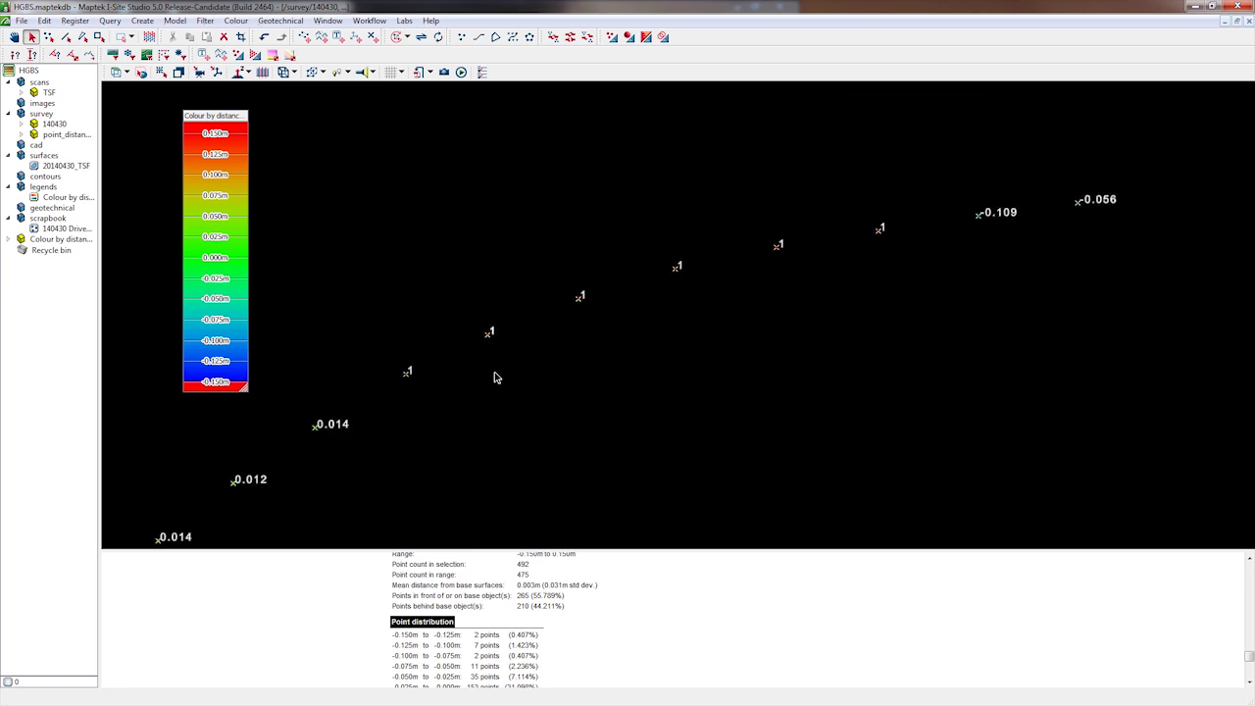
scroll(496, 372, "down", 6)
scroll(680, 210, "down", 2)
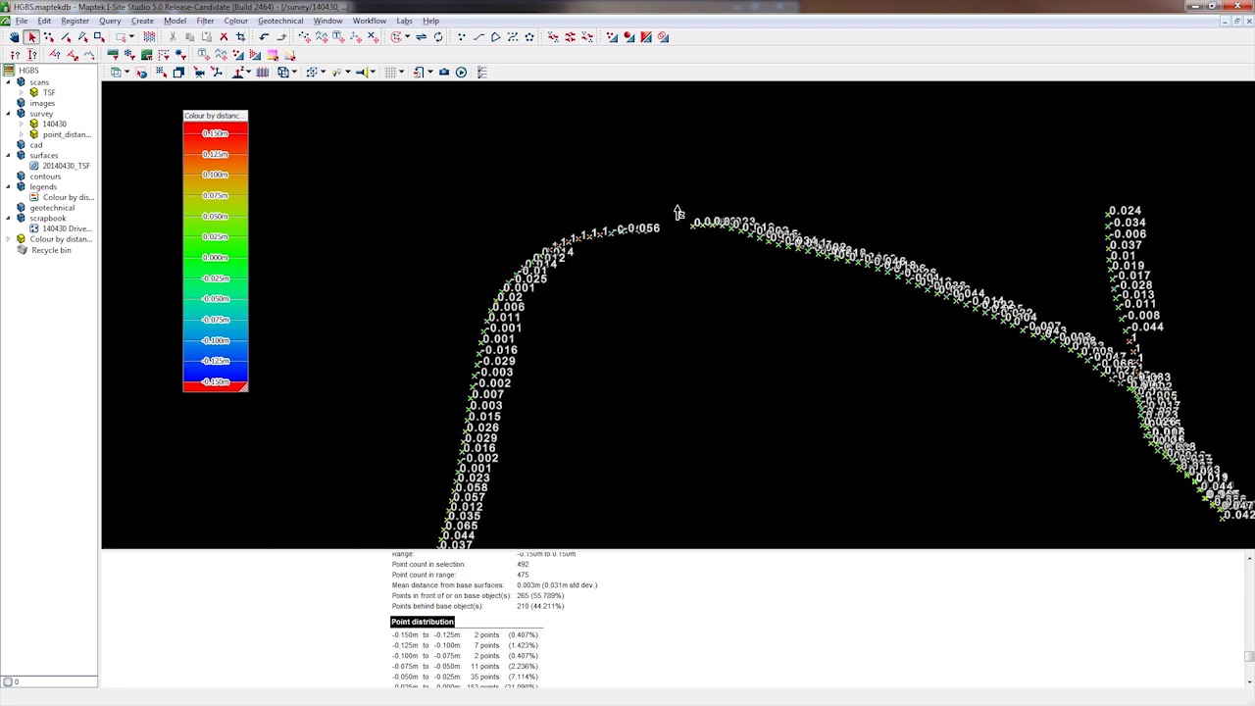
scroll(618, 236, "up", 3)
scroll(804, 184, "up", 2)
middle_click_drag(804, 185, 843, 373)
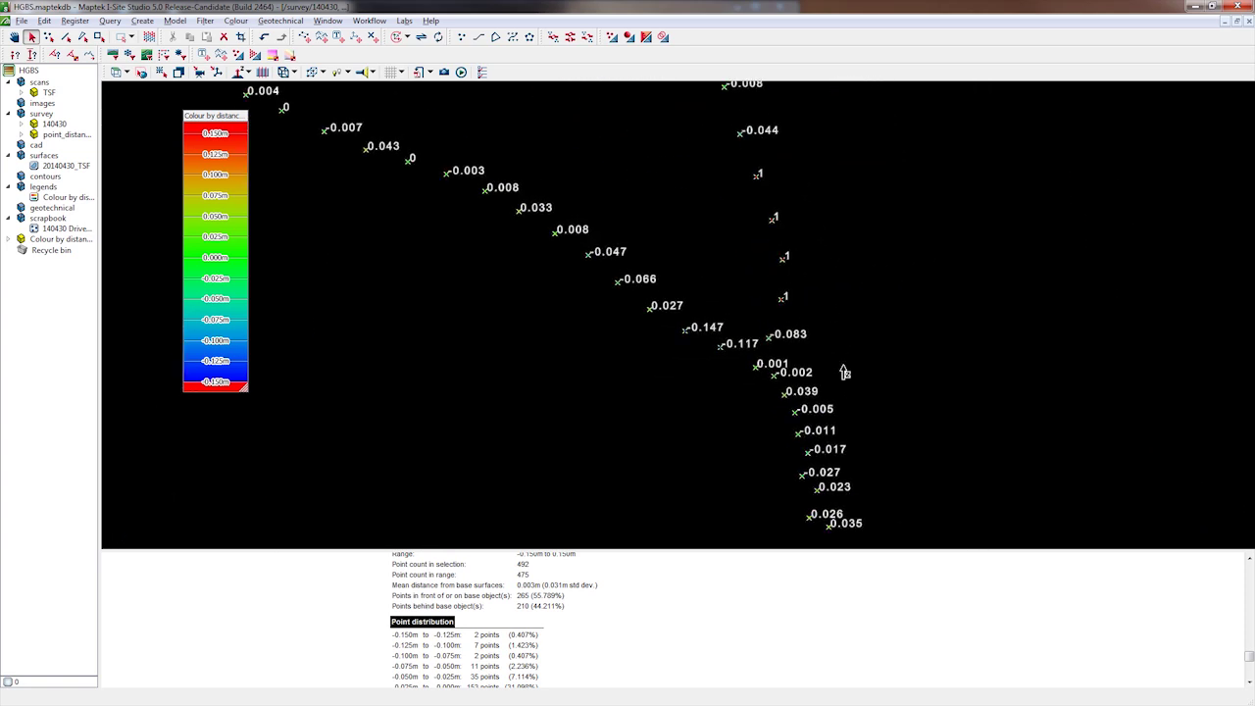
Colour the imported point_distances survey points by signed distance from the 20140430_TSF surface, with a legend
left_click(54, 137)
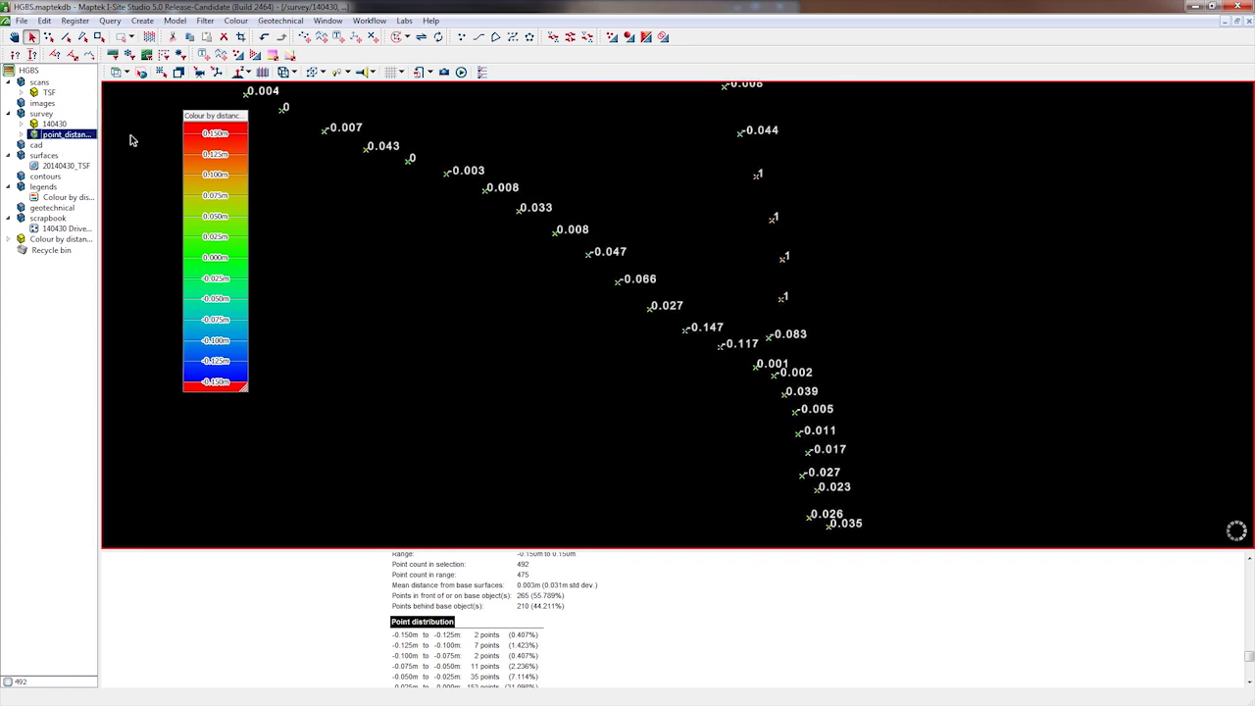
left_click(235, 21)
left_click(266, 144)
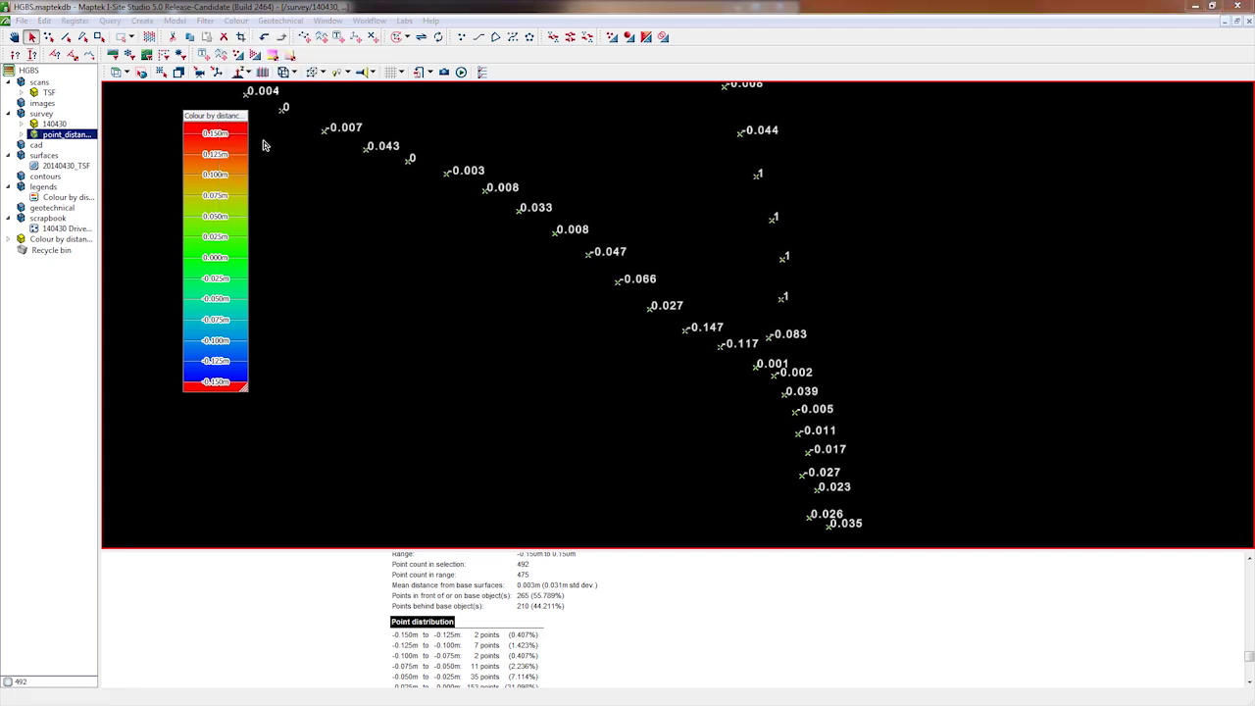
left_click_drag(61, 166, 906, 95)
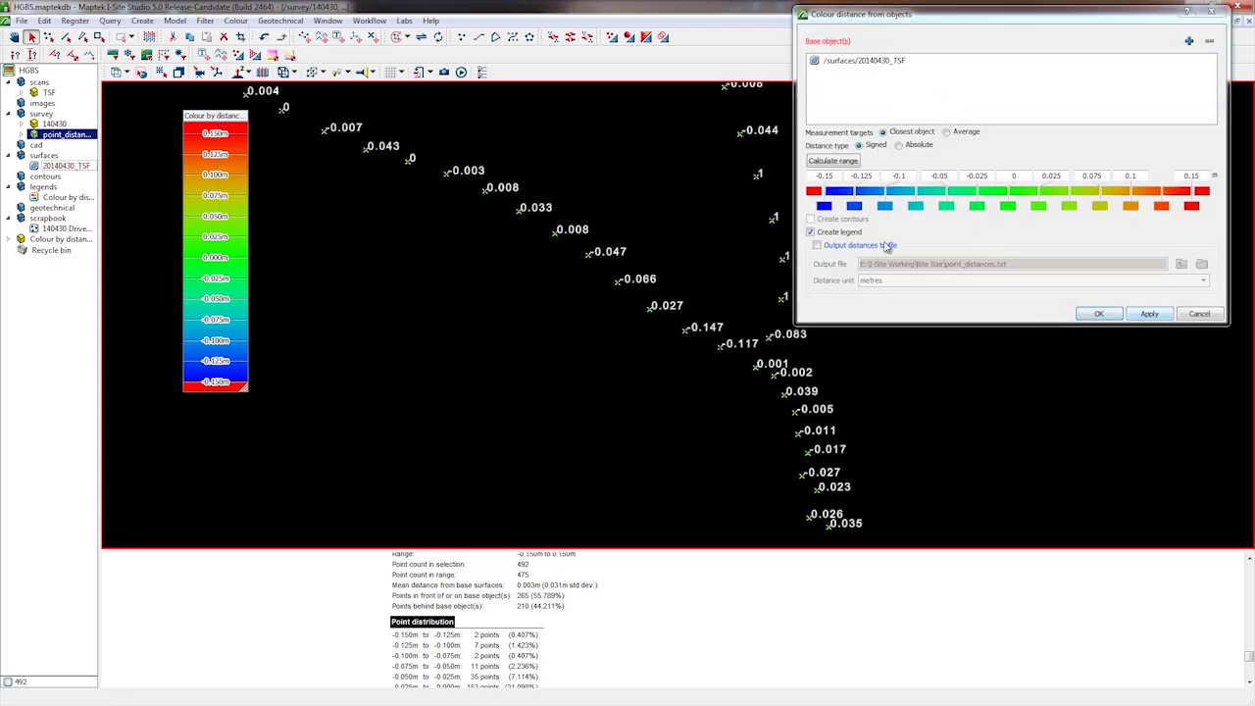
left_click(1148, 314)
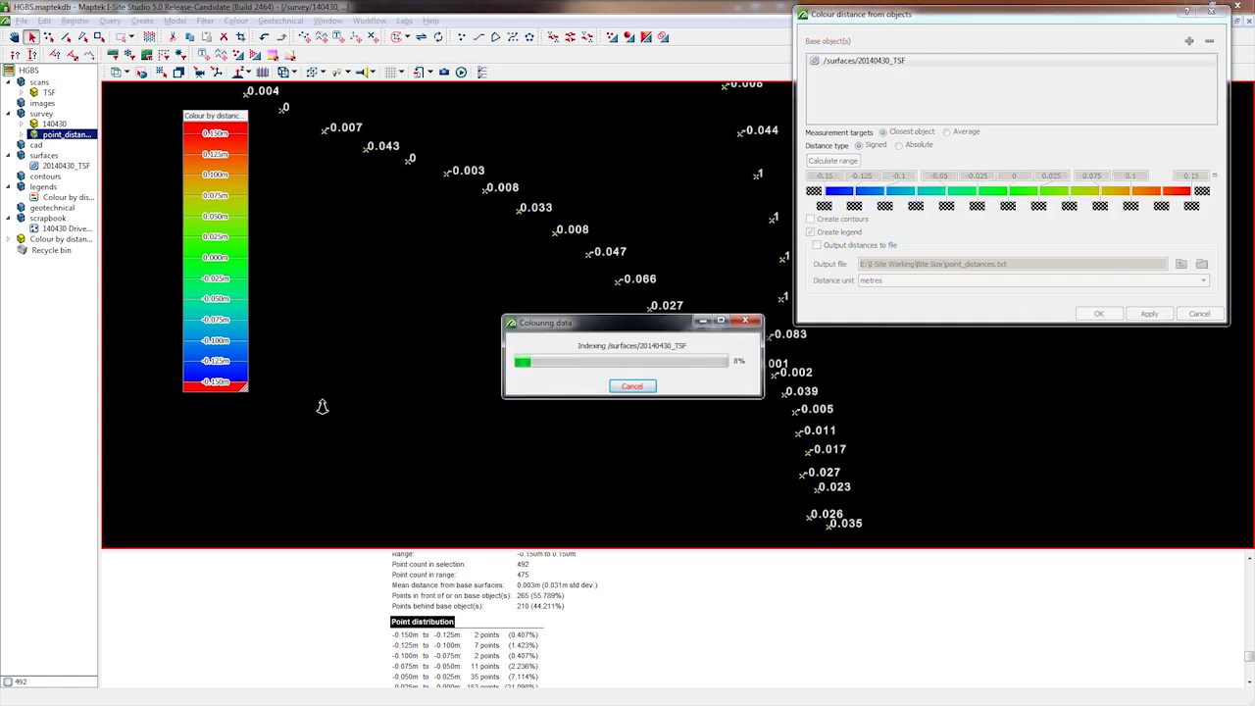
Examine the coloured distance labels close up along the survey line
scroll(322, 412, "down", 5)
scroll(420, 437, "up", 6)
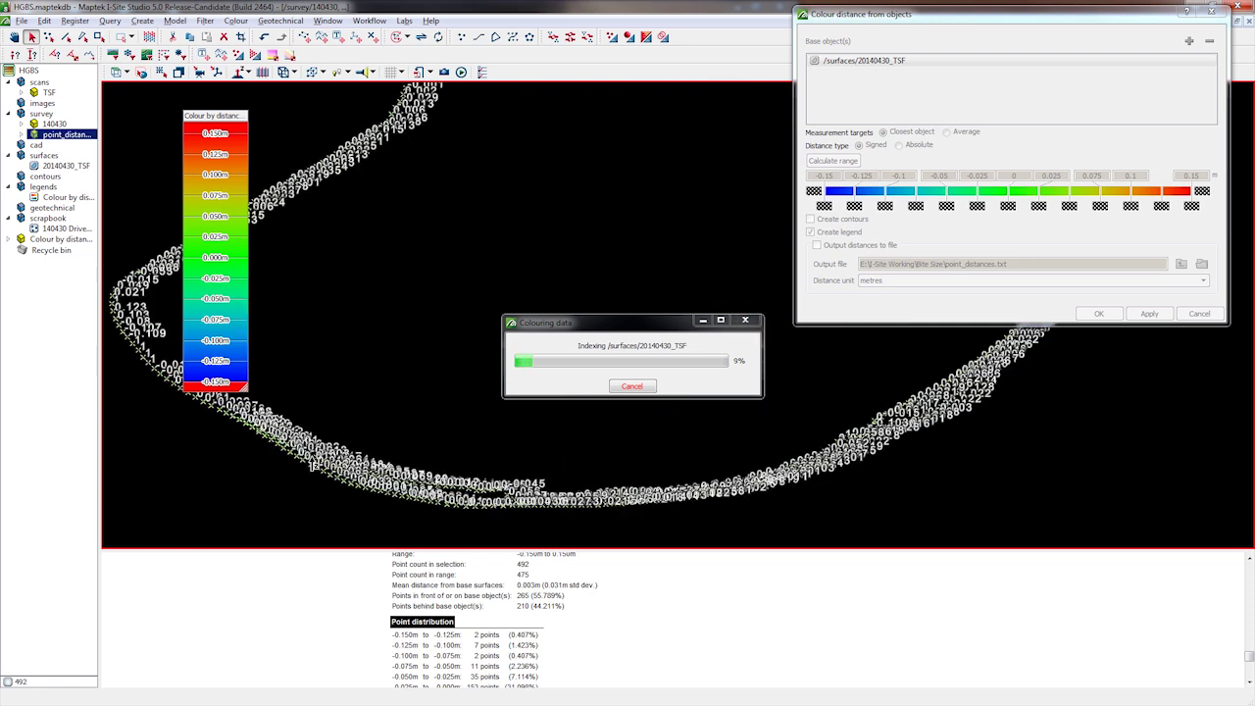
scroll(313, 470, "up", 1)
middle_click_drag(323, 380, 406, 456)
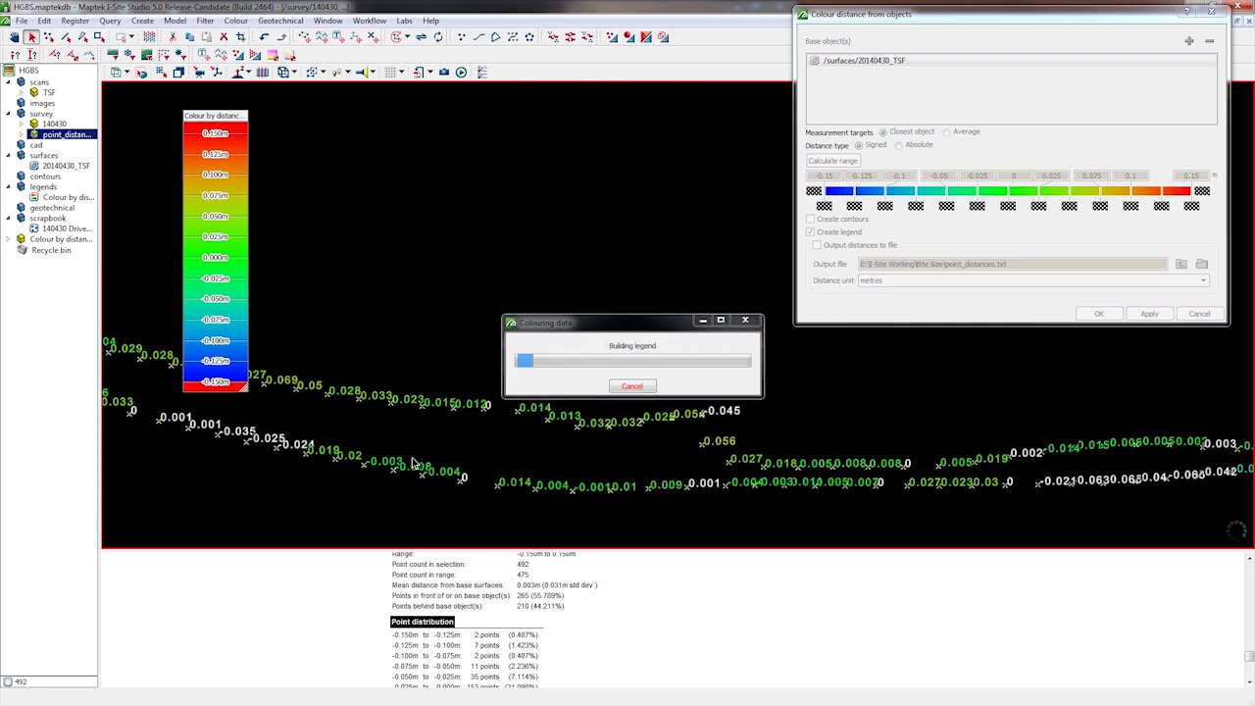
scroll(551, 405, "down", 3)
scroll(336, 297, "up", 5)
scroll(314, 306, "up", 3)
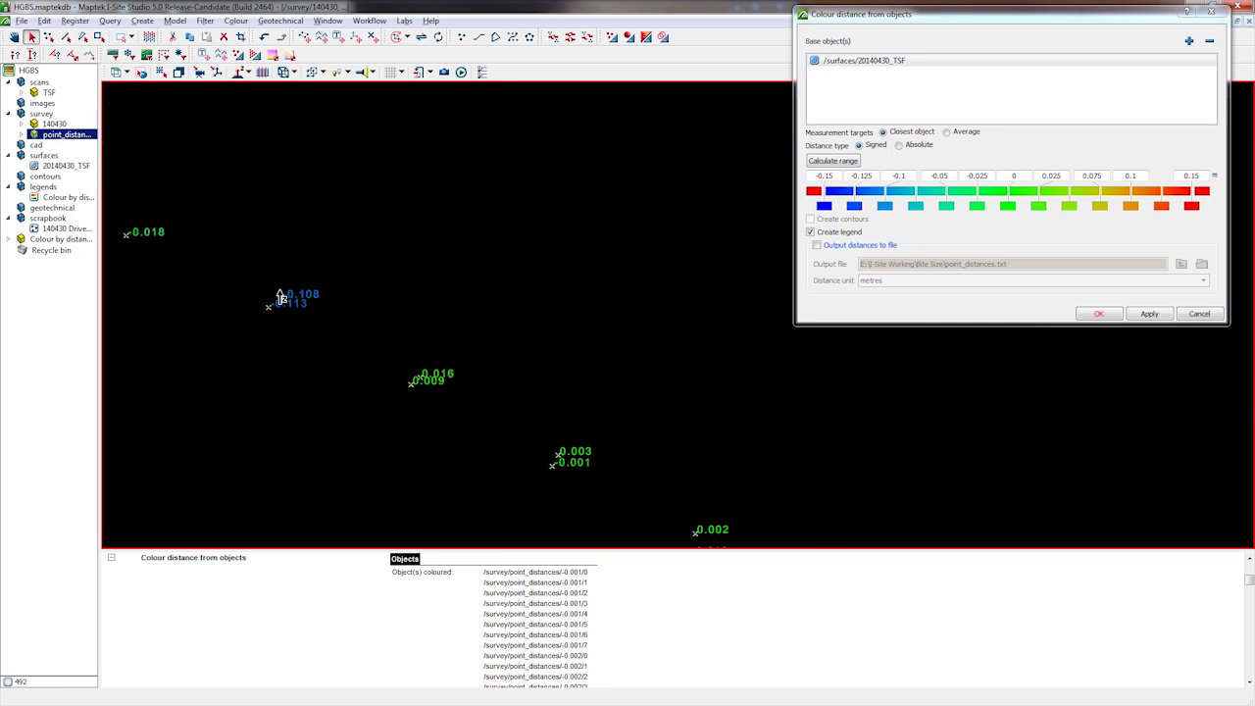
middle_click_drag(264, 337, 434, 392)
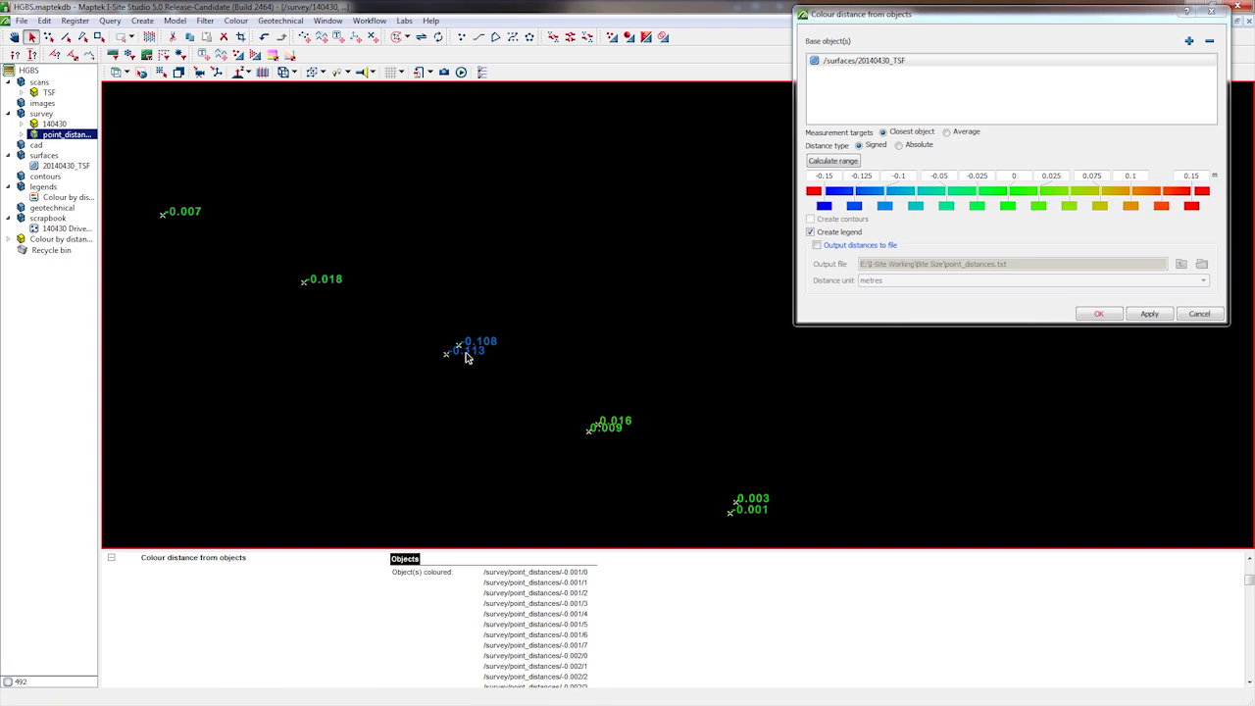
Add the 20140430_TSF surface to the view and display it as a solid shaded surface beneath the labelled points
left_click_drag(545, 400, 79, 236)
left_click_drag(75, 166, 320, 270)
right_click_drag(459, 377, 483, 328)
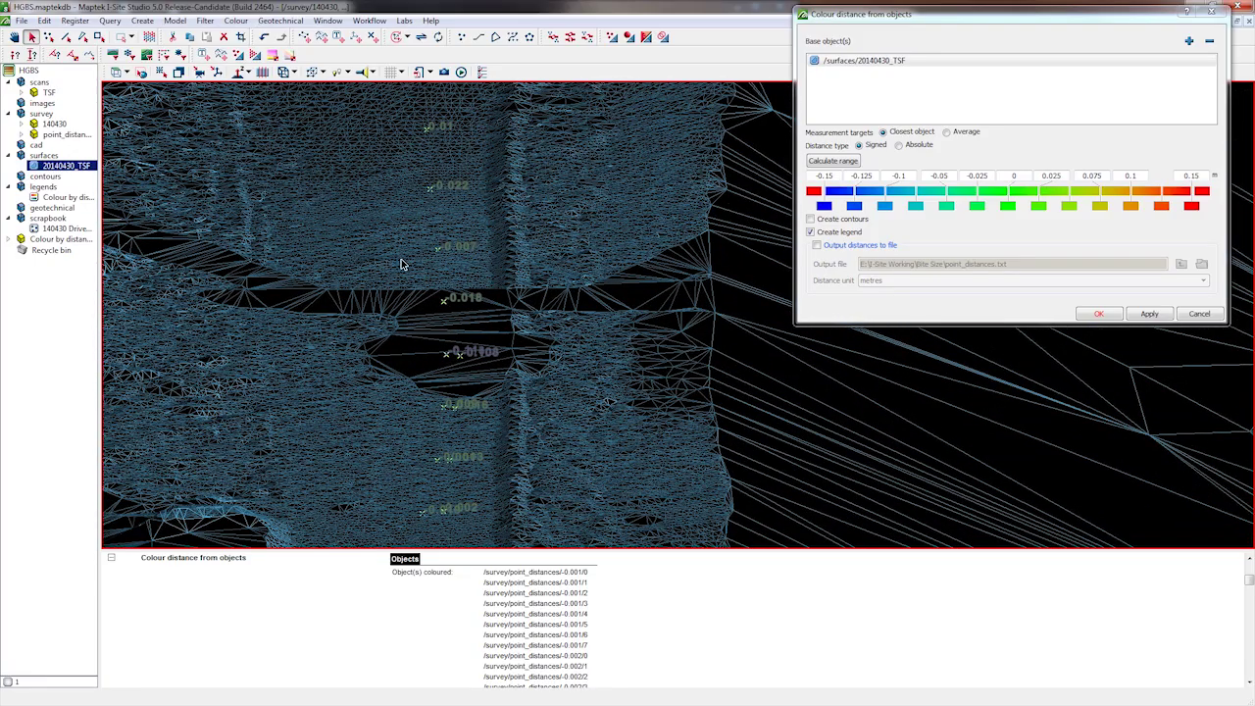
right_click_drag(309, 384, 355, 200)
left_click(313, 73)
left_click(312, 73)
left_click(418, 244)
Examine the coloured distance labels against the shaded surface along the embankment, from close up and over the whole site
middle_click_drag(471, 331, 281, 353)
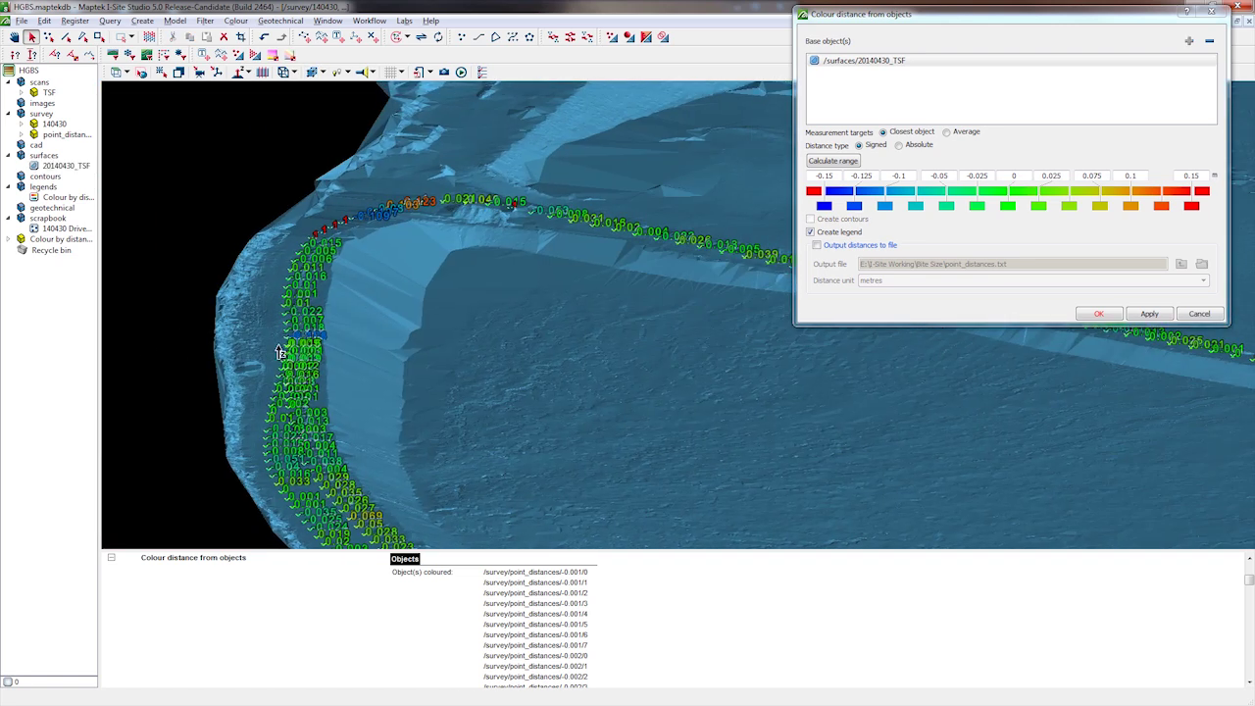
scroll(469, 260, "up", 5)
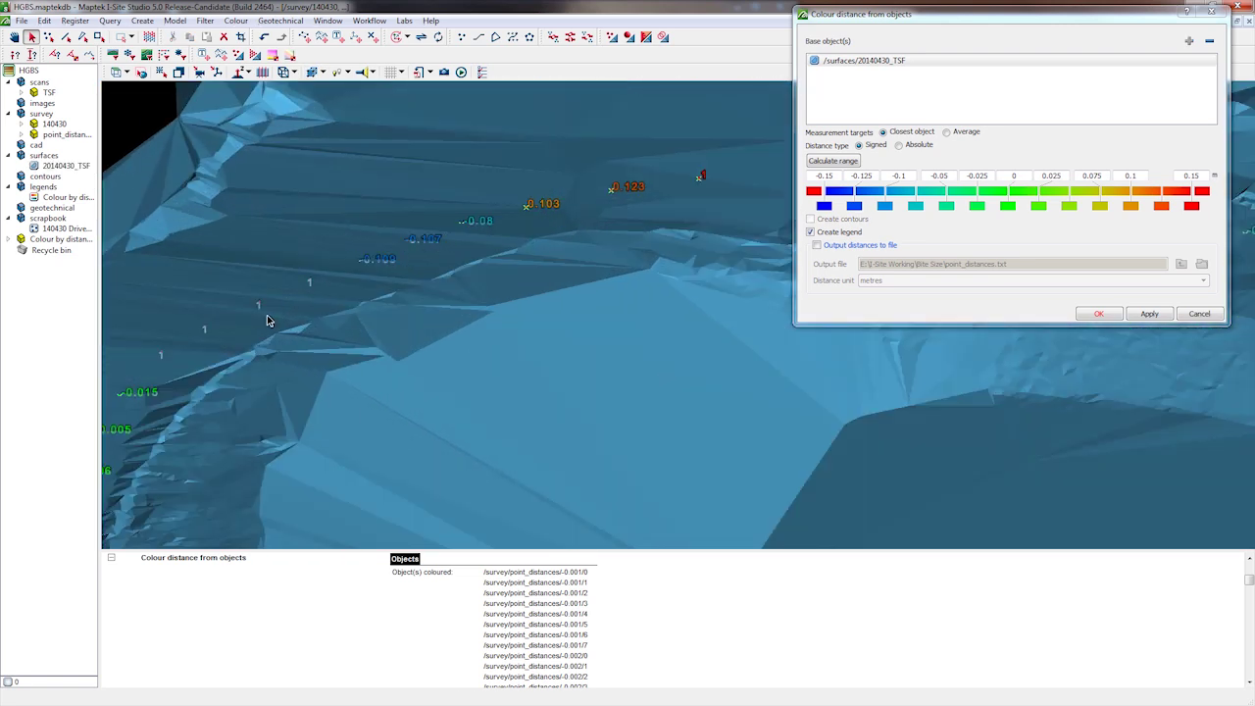
scroll(395, 245, "down", 5)
middle_click_drag(606, 276, 477, 272)
scroll(445, 251, "up", 5)
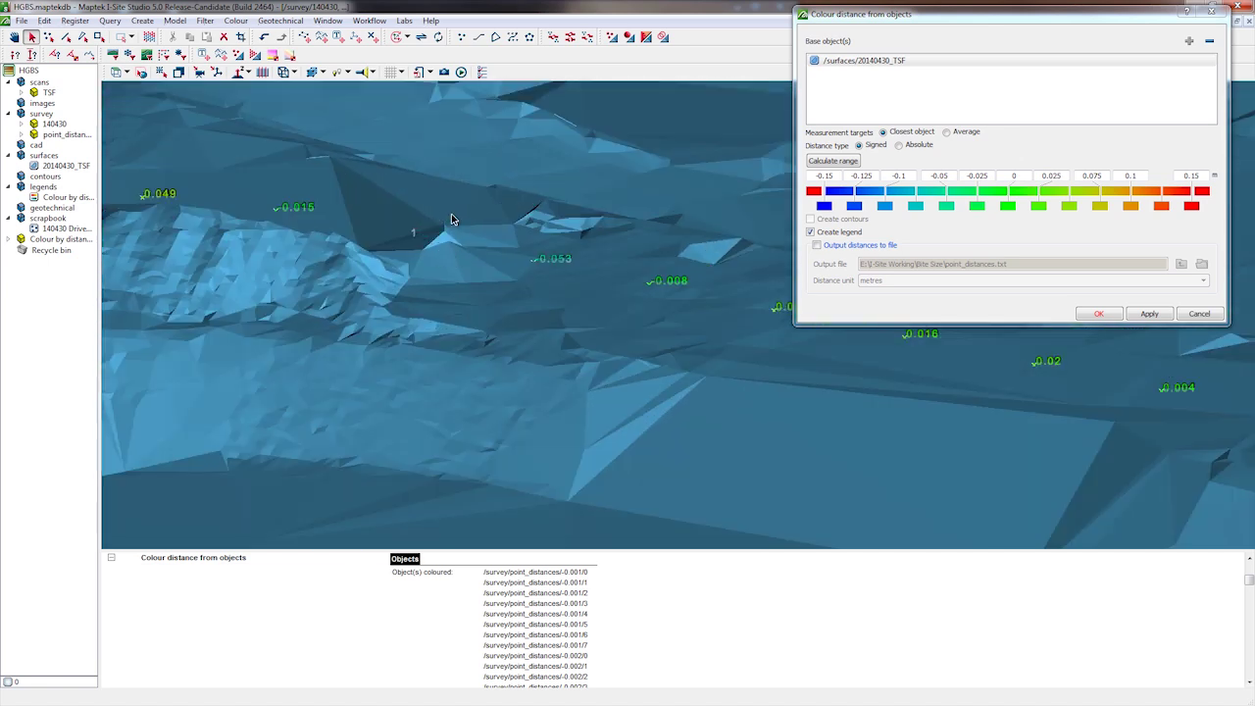
scroll(482, 370, "down", 4)
middle_click_drag(479, 302, 324, 277)
scroll(338, 253, "down", 2)
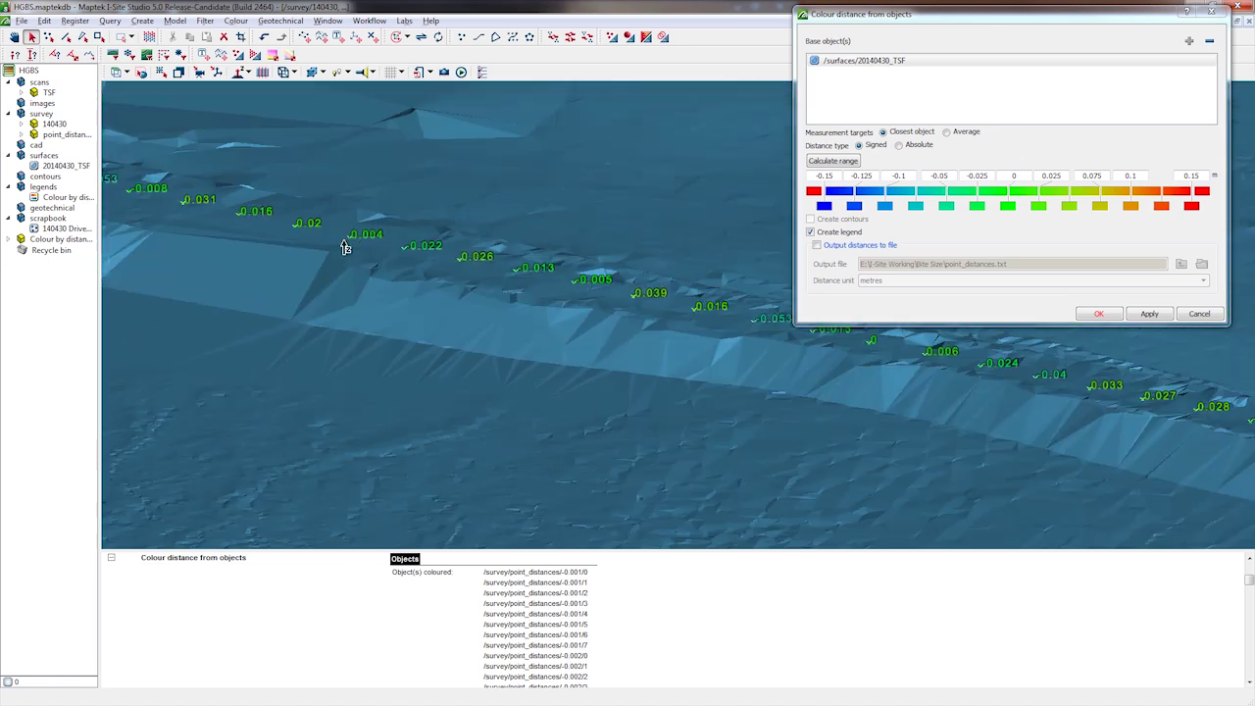
mouse_move(616, 301)
middle_mouse_down()
mouse_move(246, 261)
mouse_move(202, 277)
middle_mouse_up()
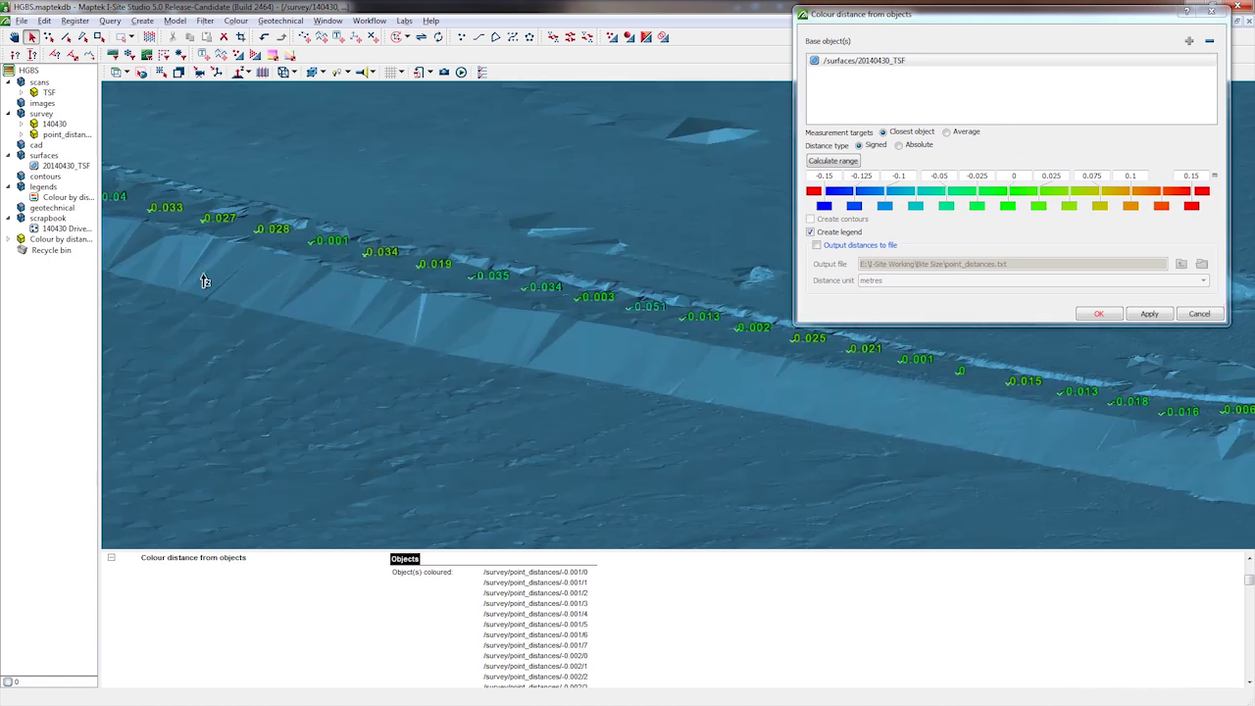
middle_click_drag(578, 363, 359, 334)
left_click_drag(359, 335, 521, 128)
left_click_drag(118, 314, 240, 260)
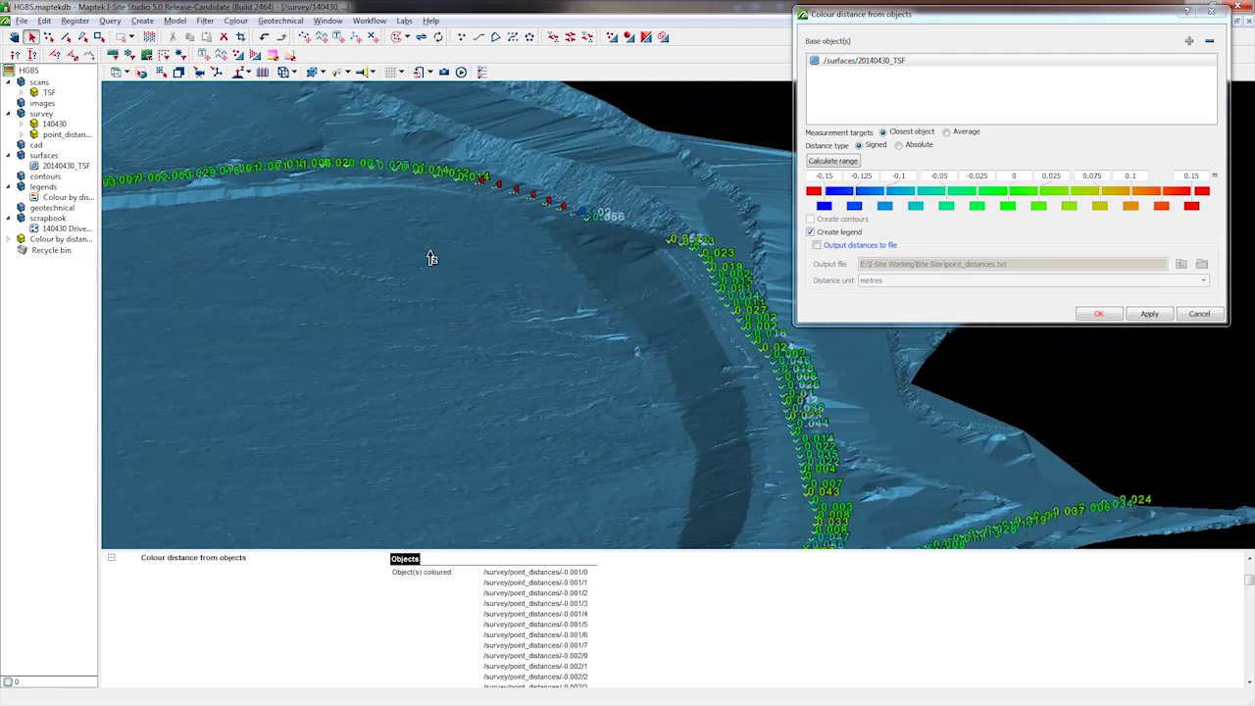
left_click_drag(604, 378, 528, 250)
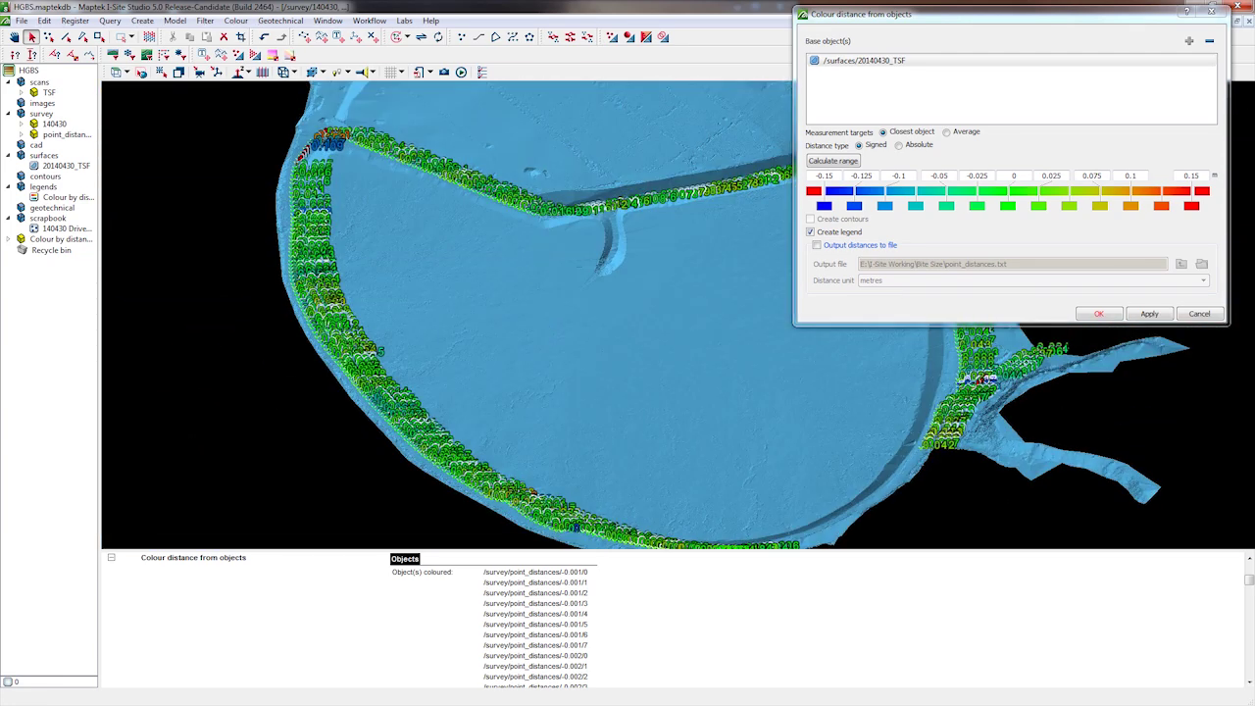
scroll(482, 369, "down", 3)
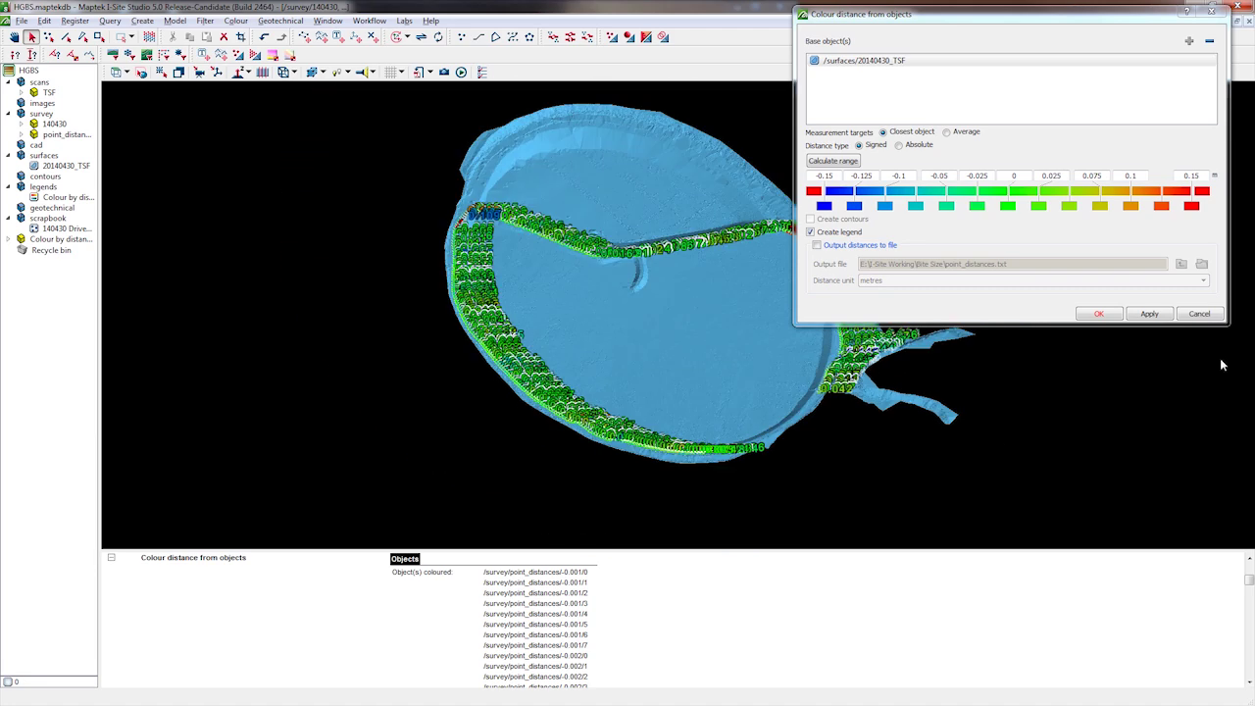